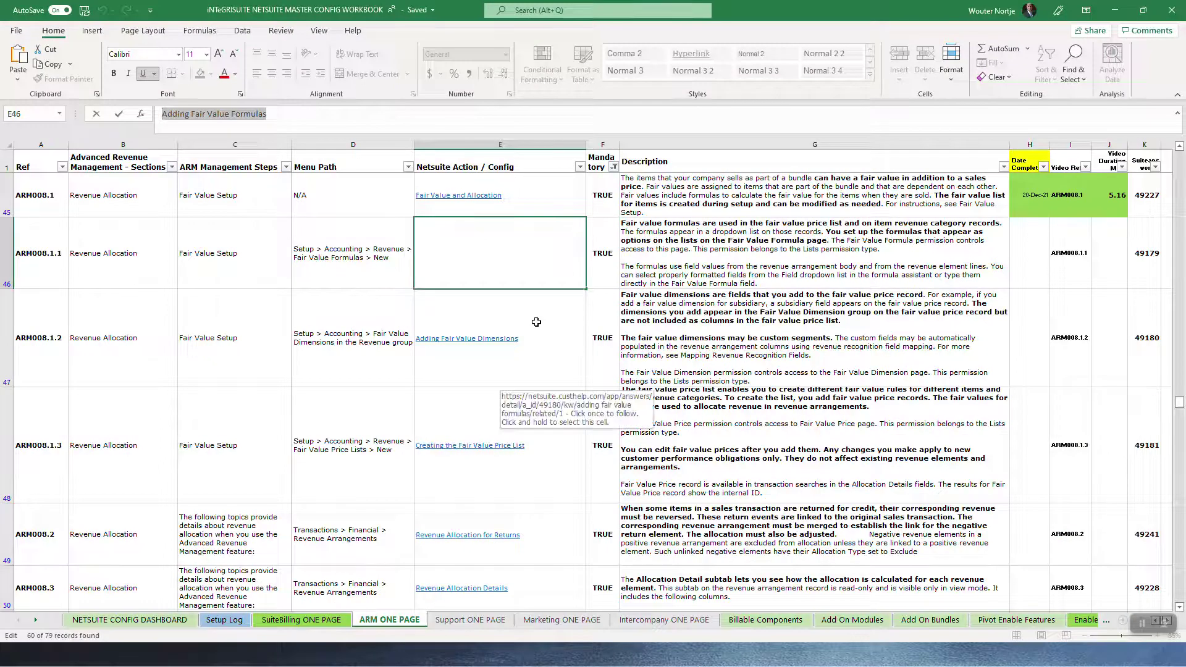
Step: Commit the 'Adding Fair Value Formulas' link in E46, then bring up that SuiteAnswers article
key(Tab)
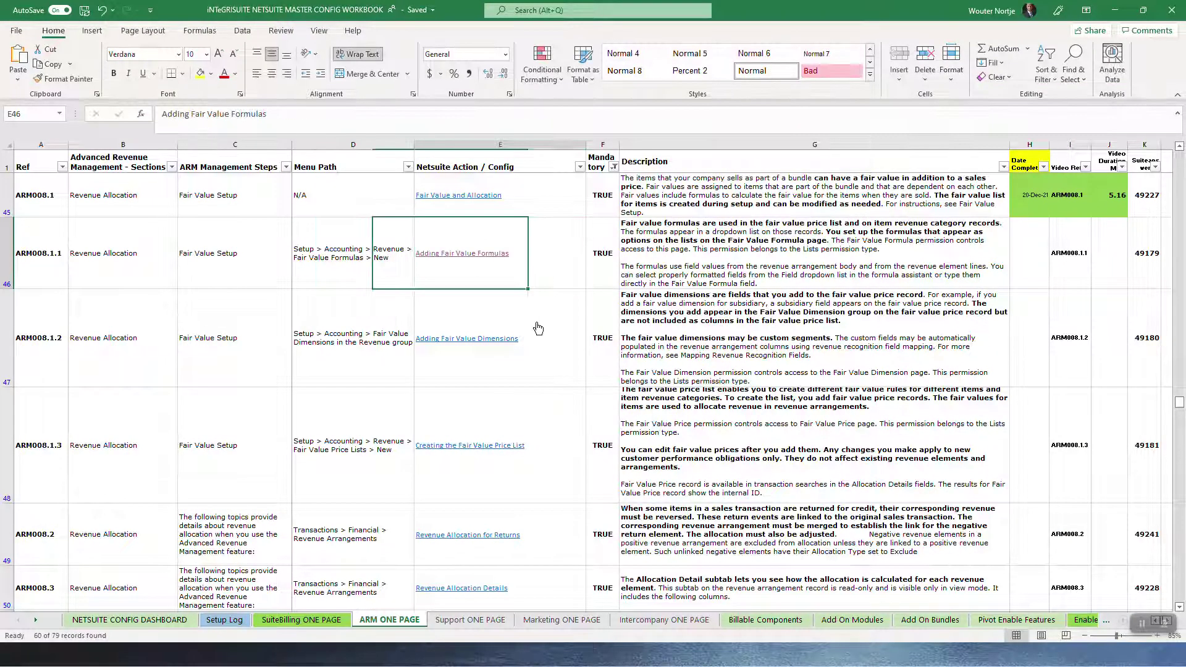
key(Tab)
key(Tab)
key(Tab)
key(Tab)
key(Tab)
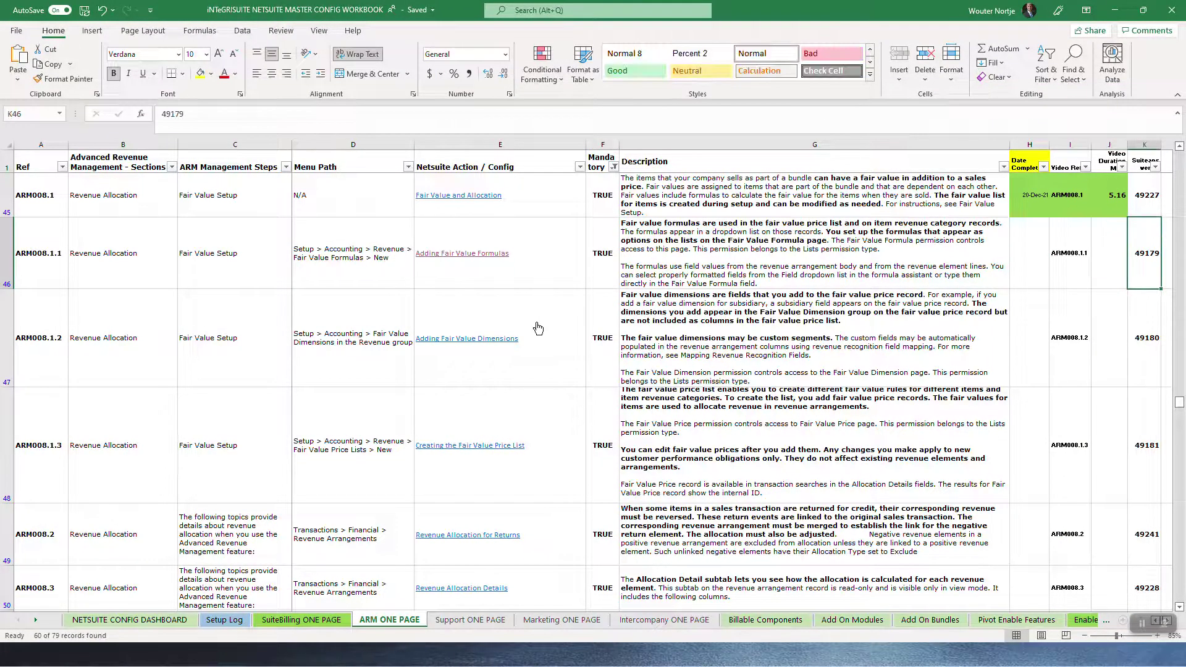
key(alt+Tab)
key(alt+Tab)
key(alt+Tab)
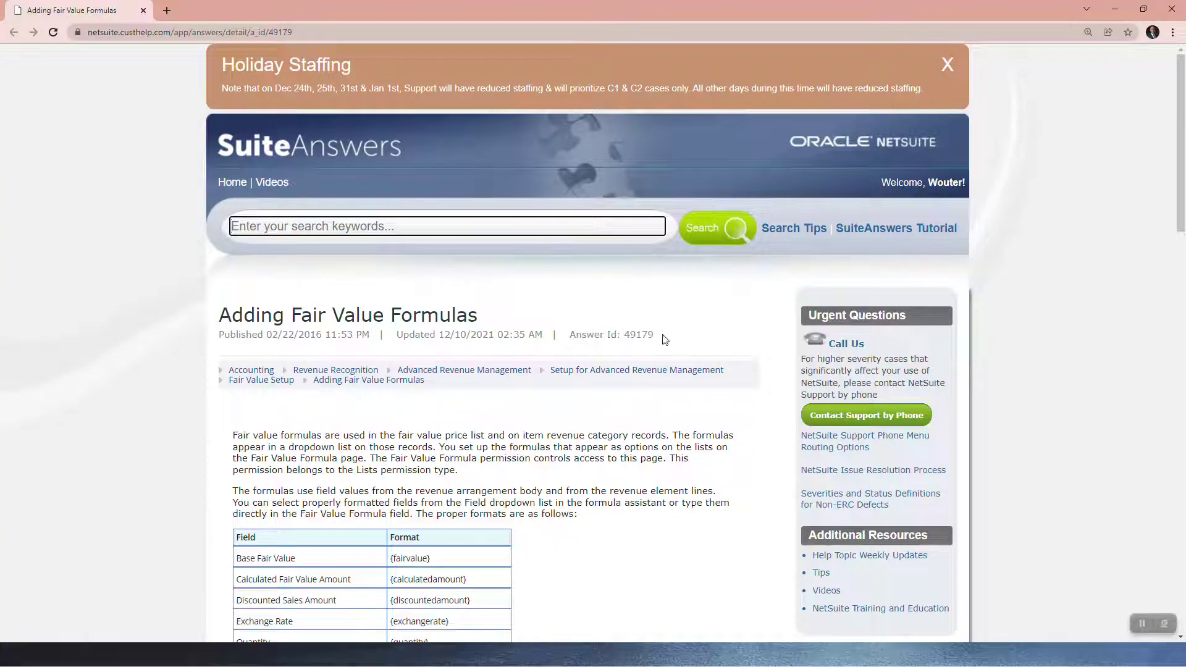
scroll(464, 360, down, 2)
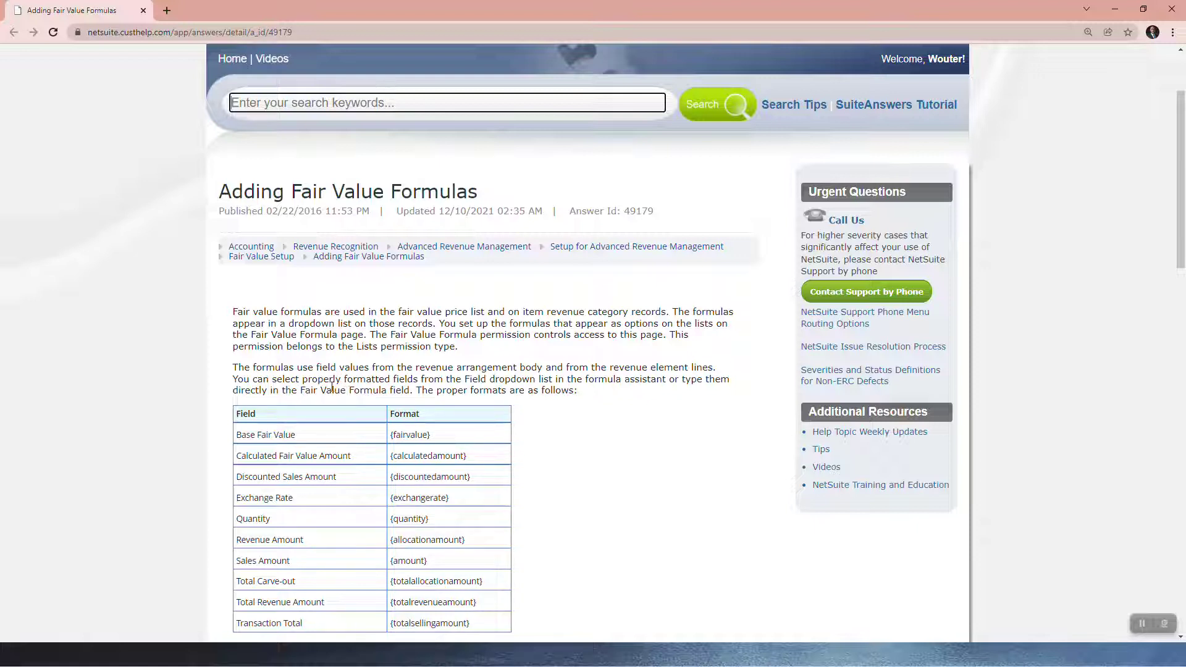
scroll(339, 386, down, 2)
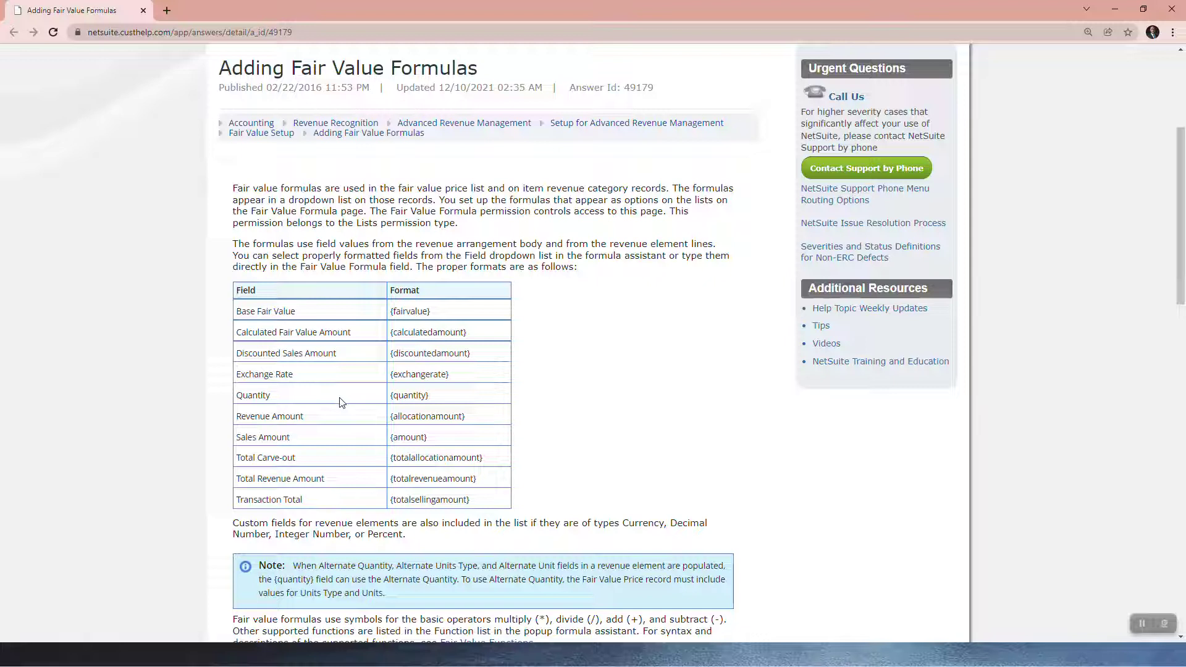
scroll(339, 402, down, 2)
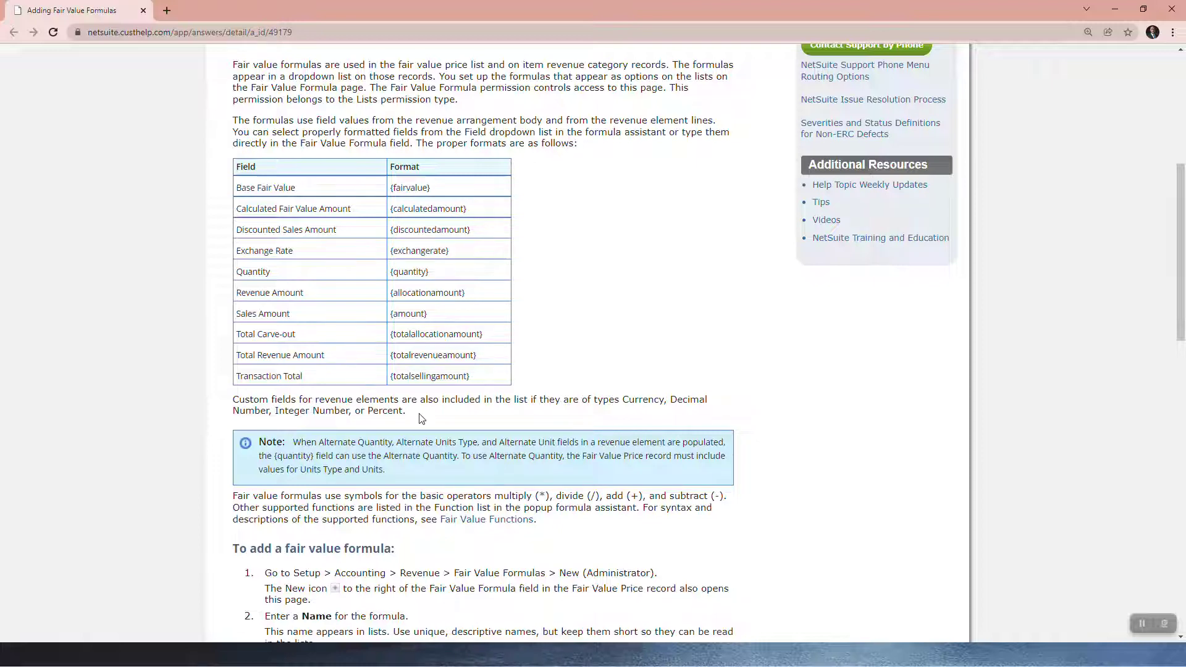
scroll(415, 417, down, 2)
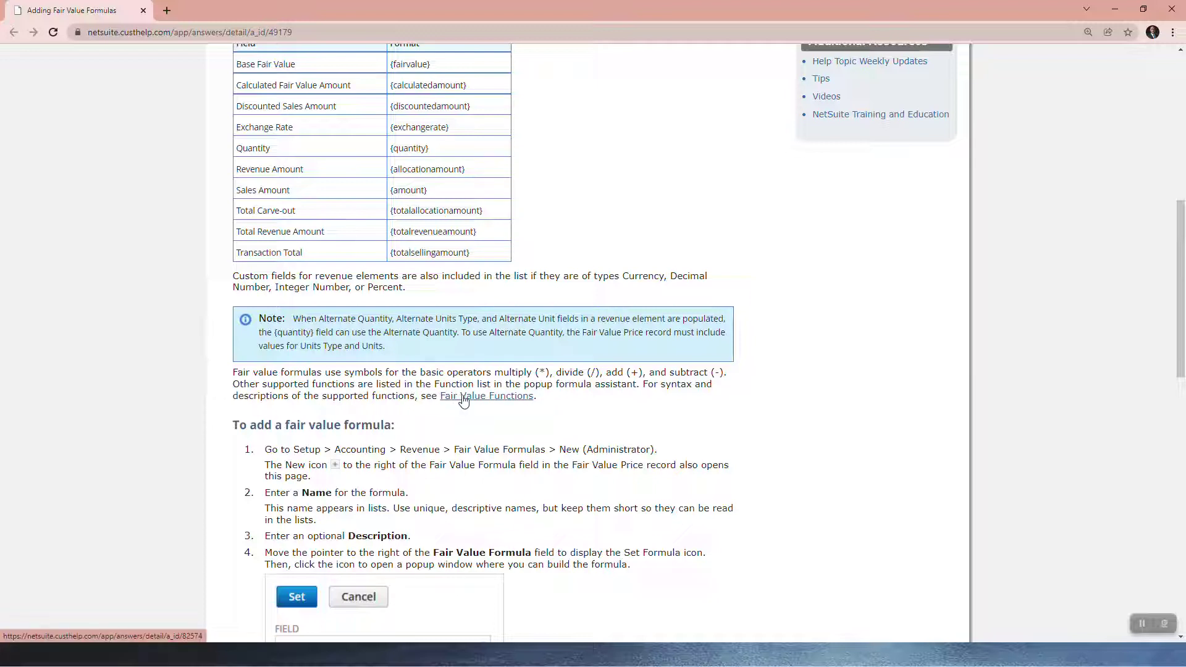
right_click(464, 401)
Step: Open Fair Value Functions in a new tab, highlight its GROUPSUM row, then go to NetSuite Home
click(488, 408)
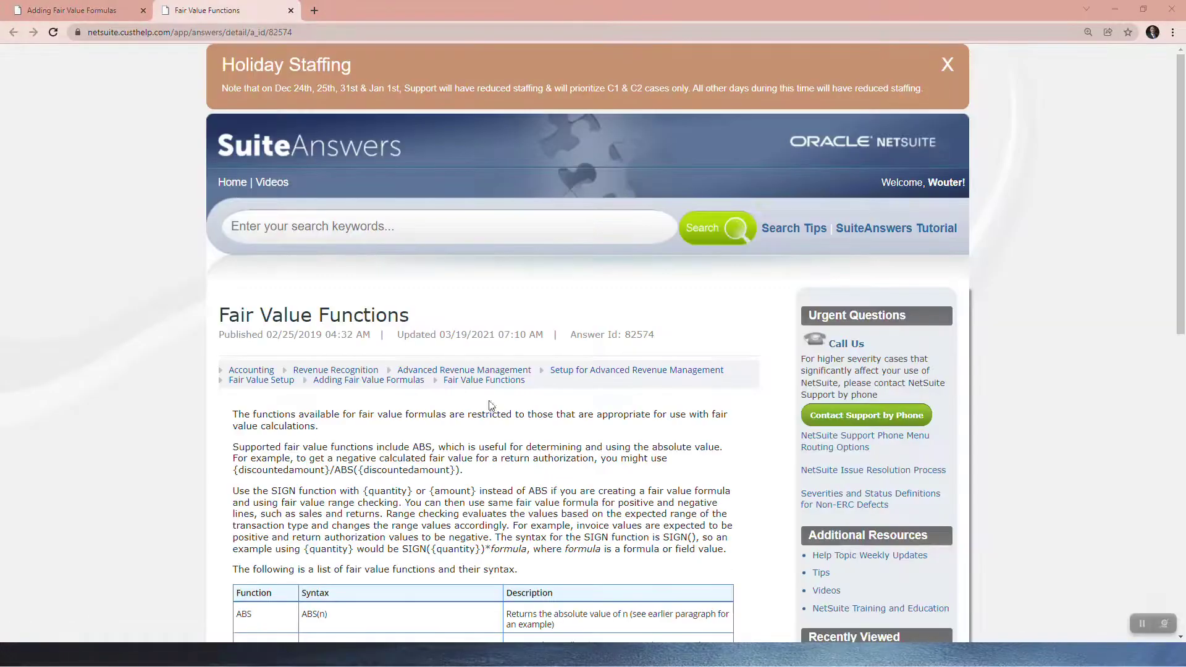
scroll(471, 400, down, 5)
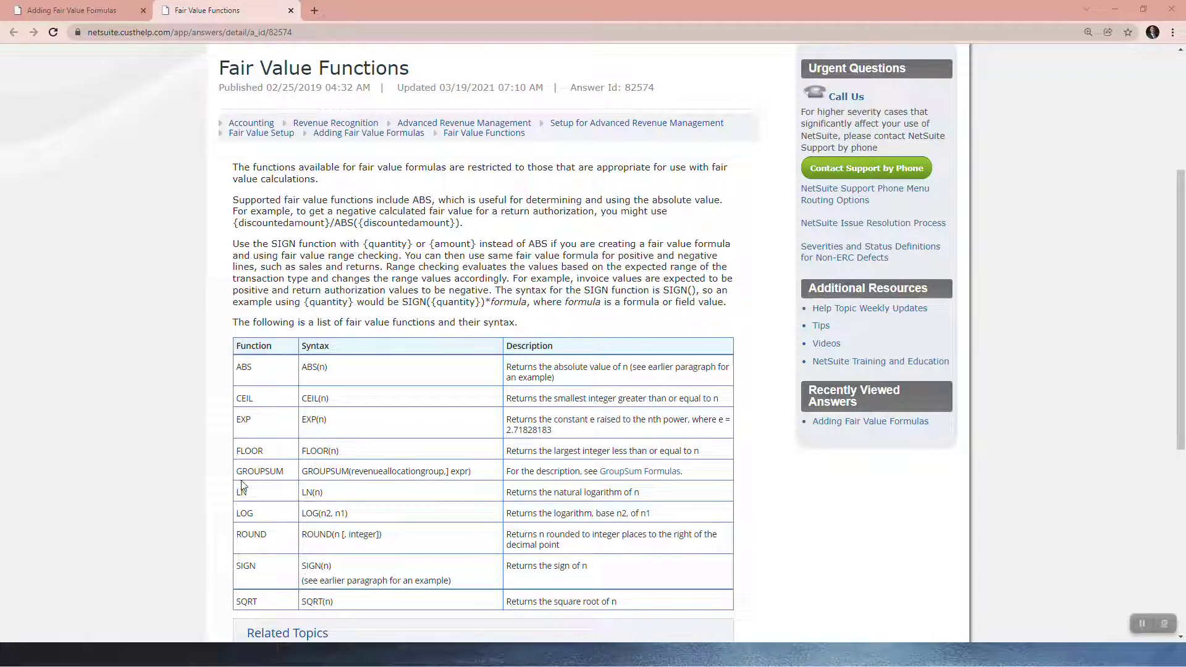
drag(238, 471, 697, 481)
scroll(697, 480, down, 3)
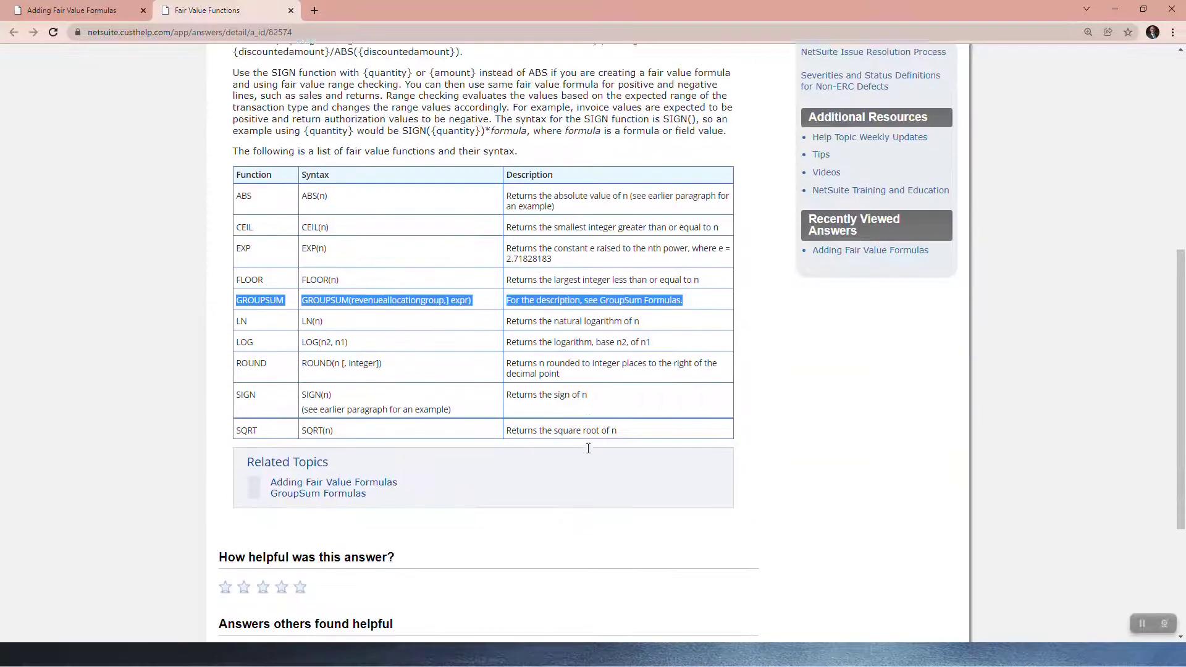
scroll(587, 445, up, 7)
key(alt+Tab)
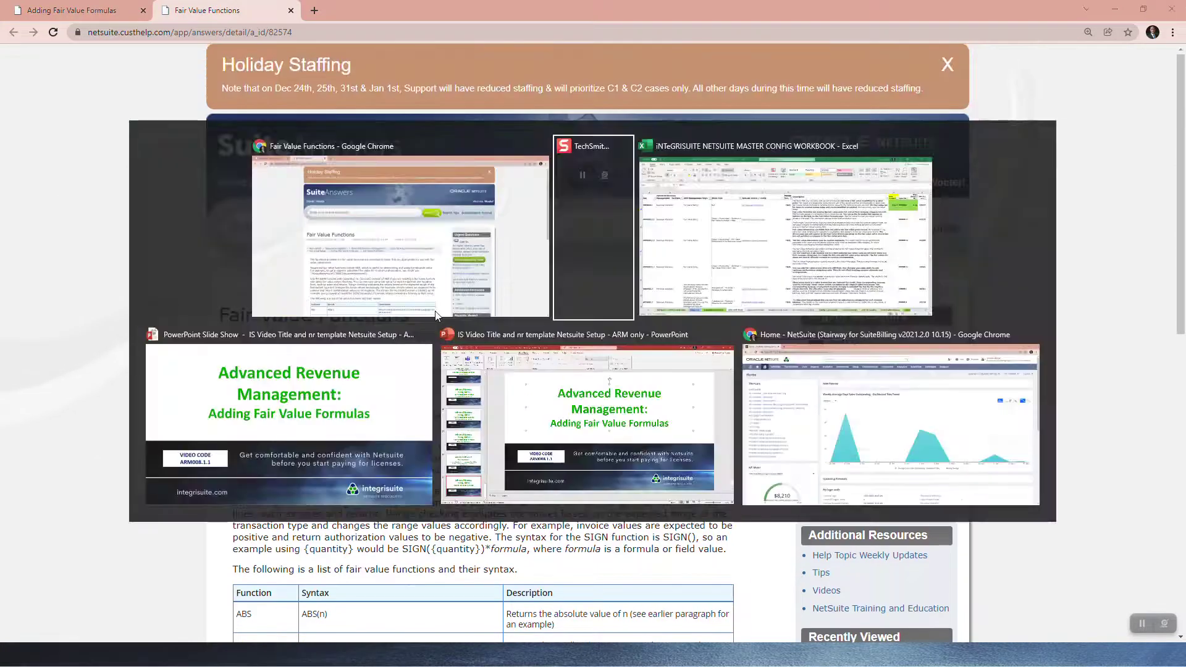
key(alt+Tab)
key(alt+Tab)
key(alt+Tab)
key(alt+Tab)
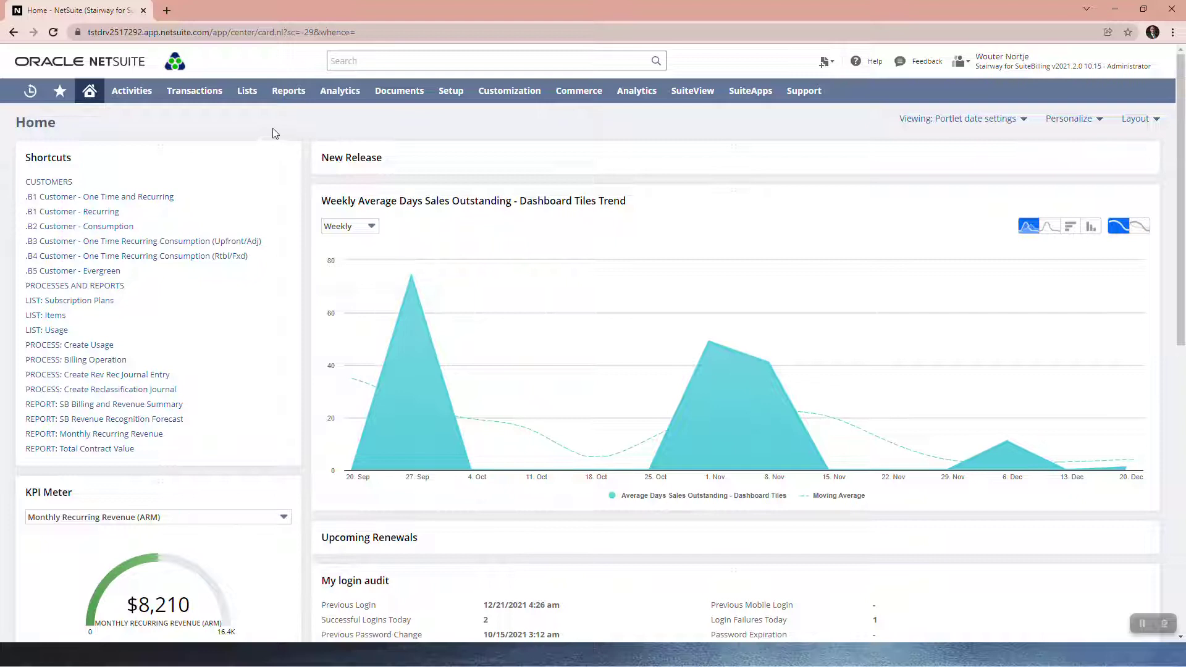
Step: Go through Setup > Accounting to the Fair Value Formulas list
mouse_move(253, 102)
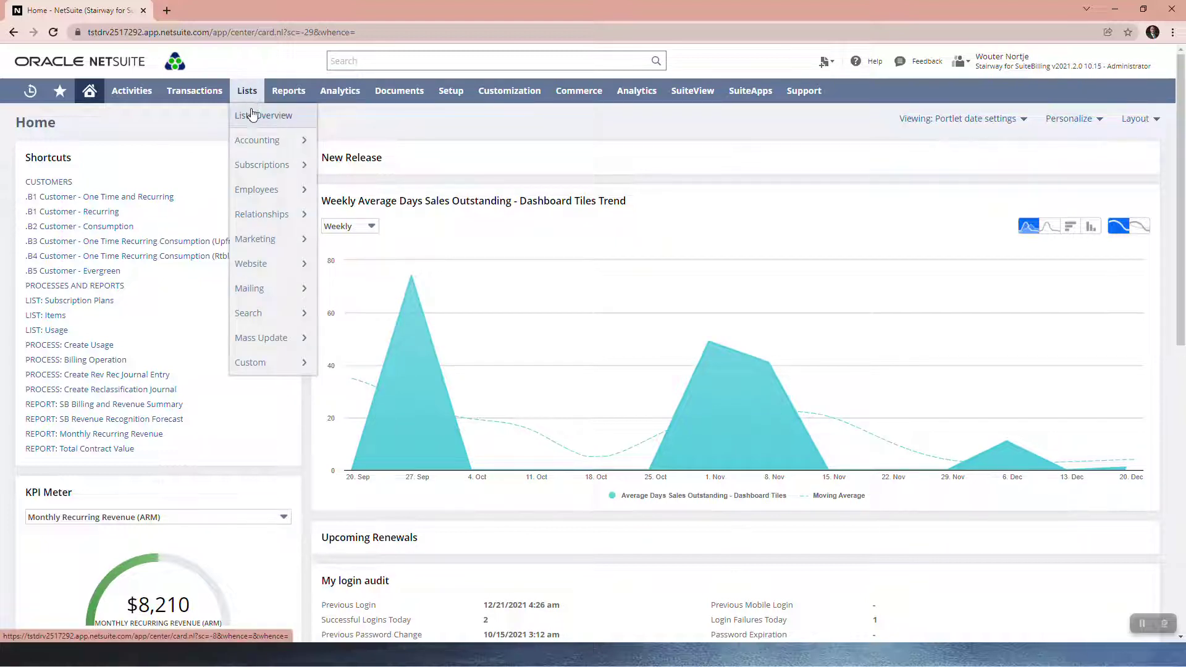
mouse_move(251, 197)
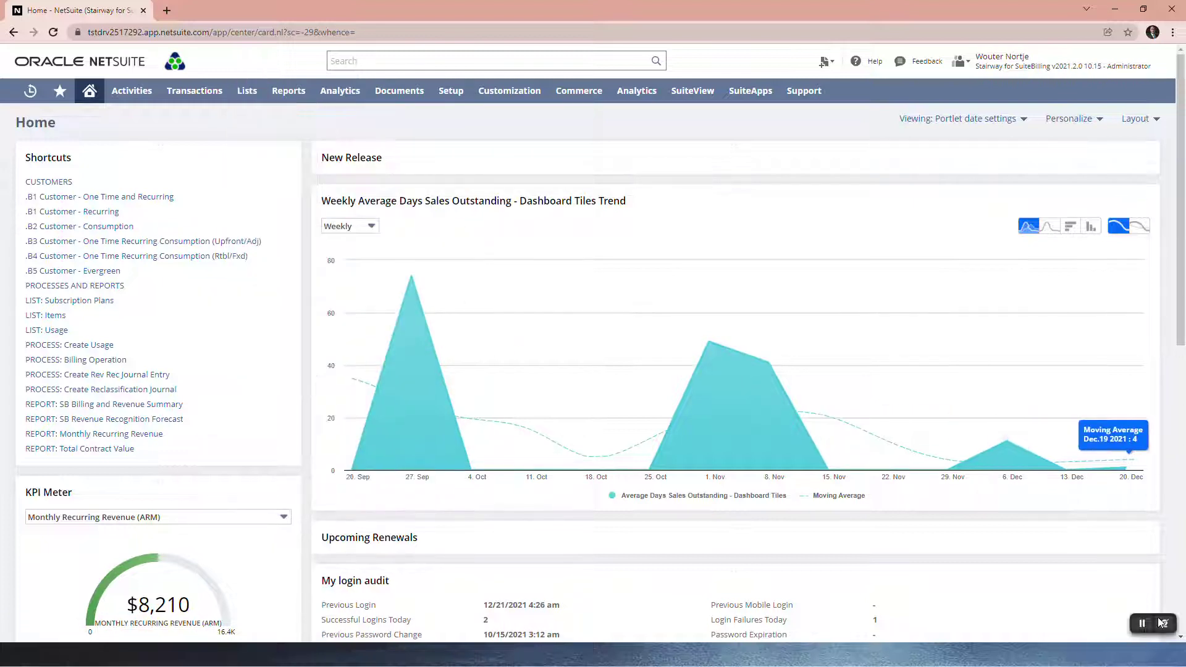
mouse_move(444, 103)
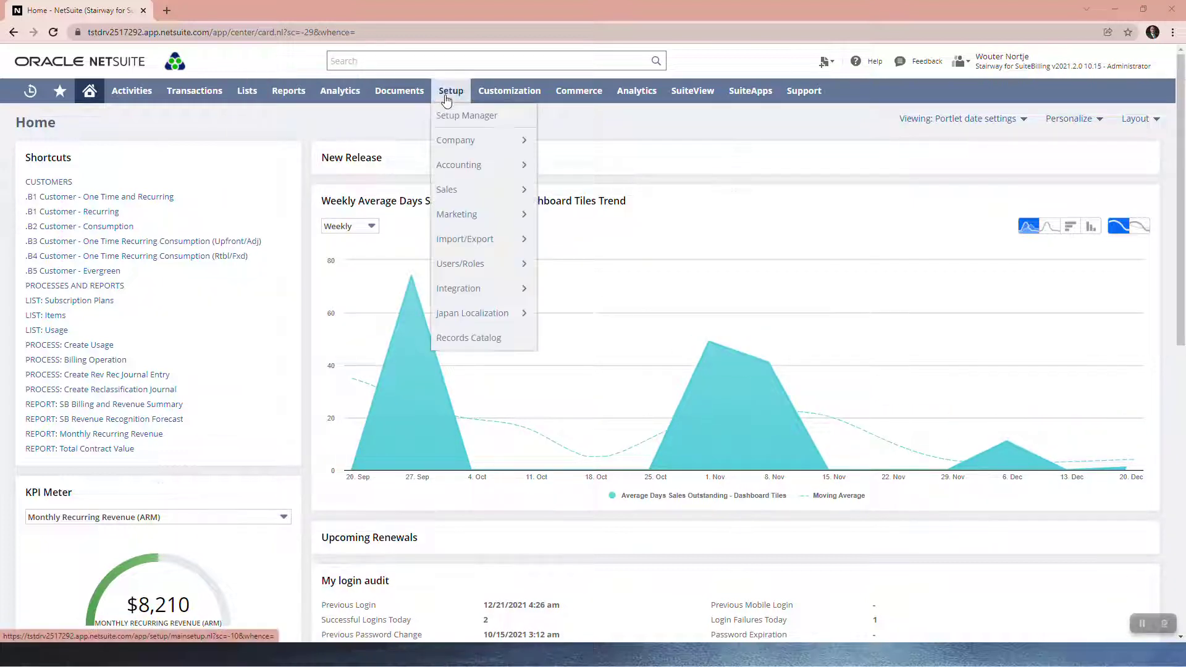
mouse_move(458, 165)
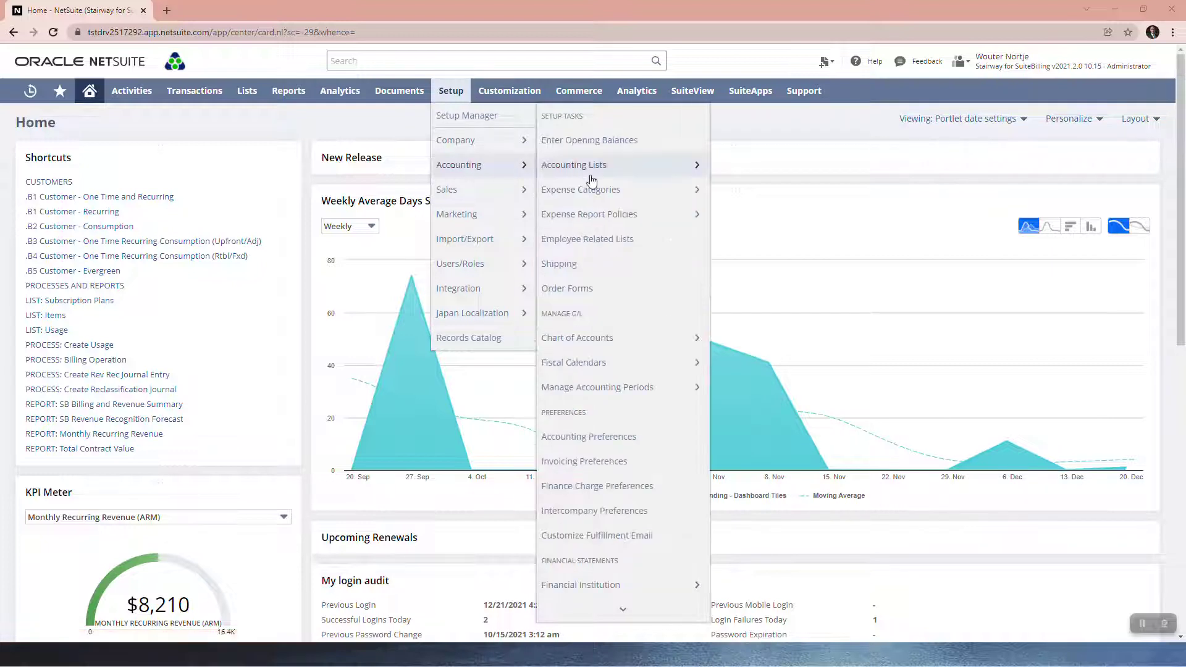
scroll(604, 186, down, 4)
mouse_move(605, 202)
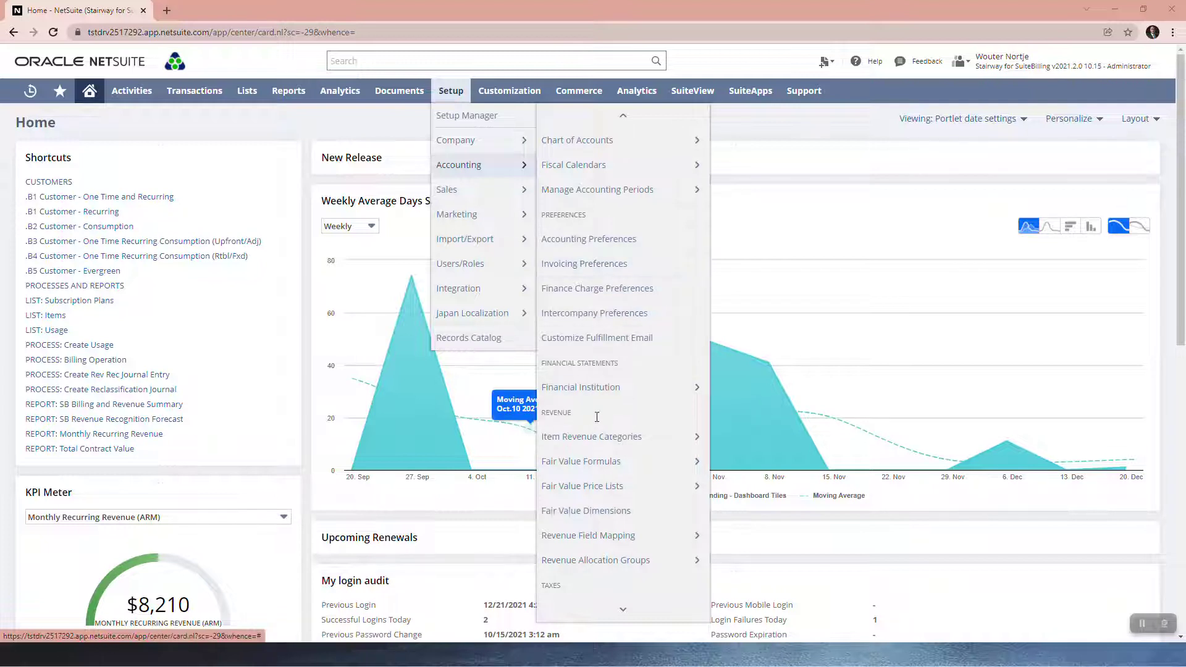
click(598, 467)
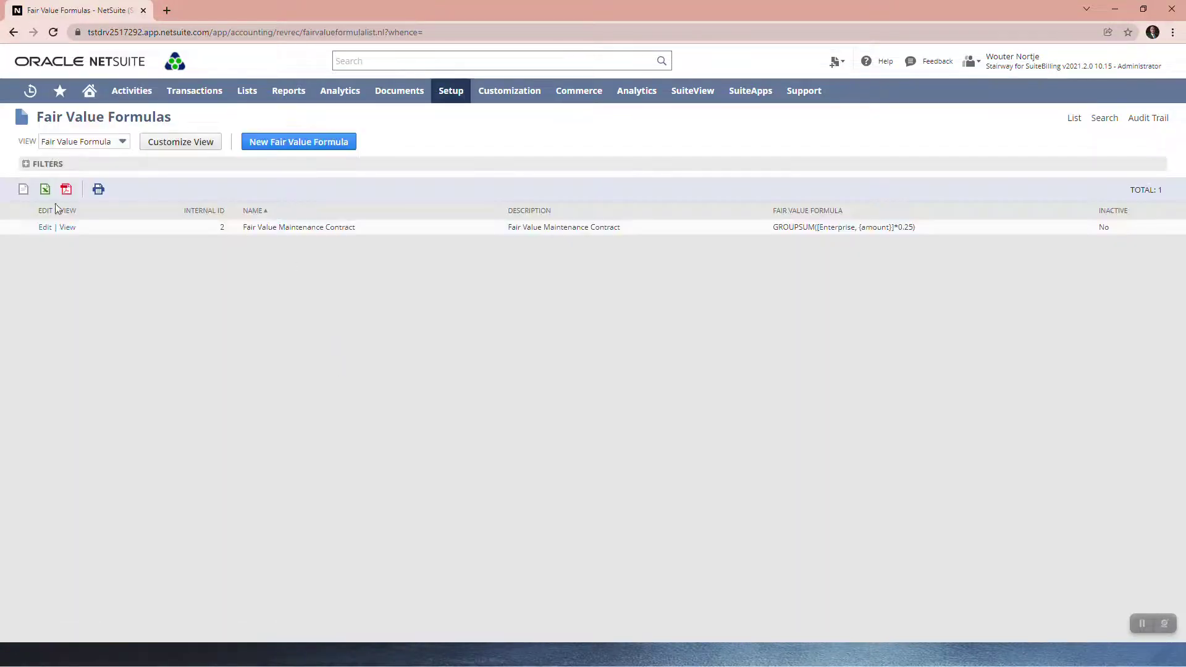
Step: View the Fair Value Maintenance Contract record and compare it with the SuiteAnswers GROUPSUM syntax
click(68, 231)
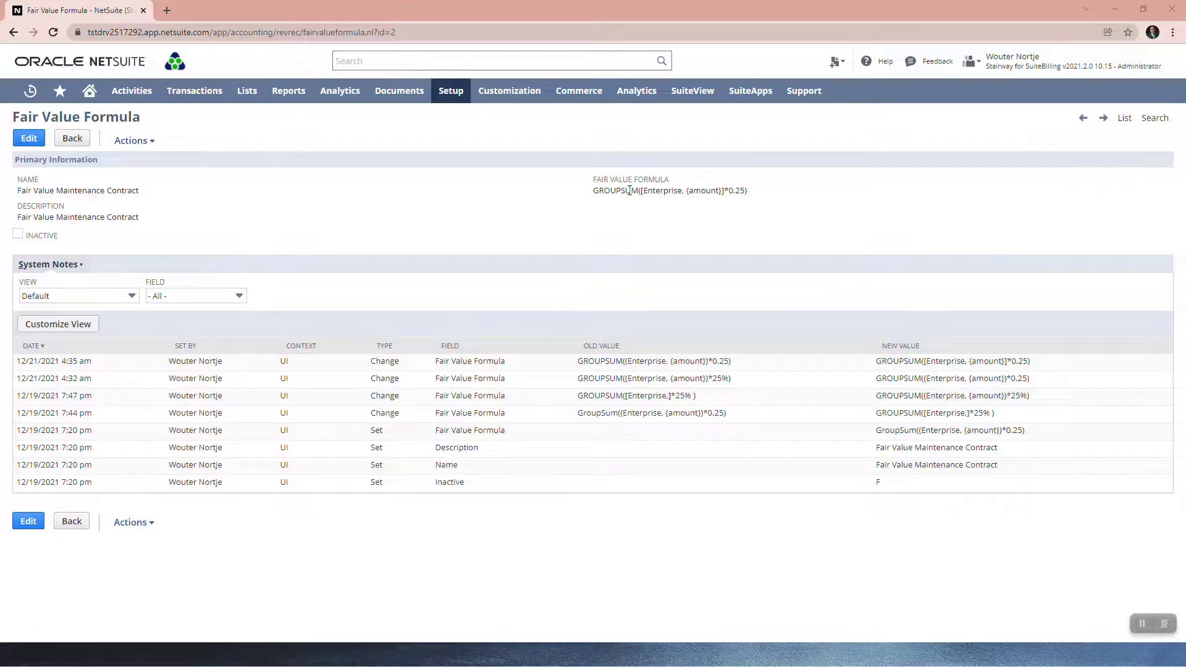
key(alt+Tab)
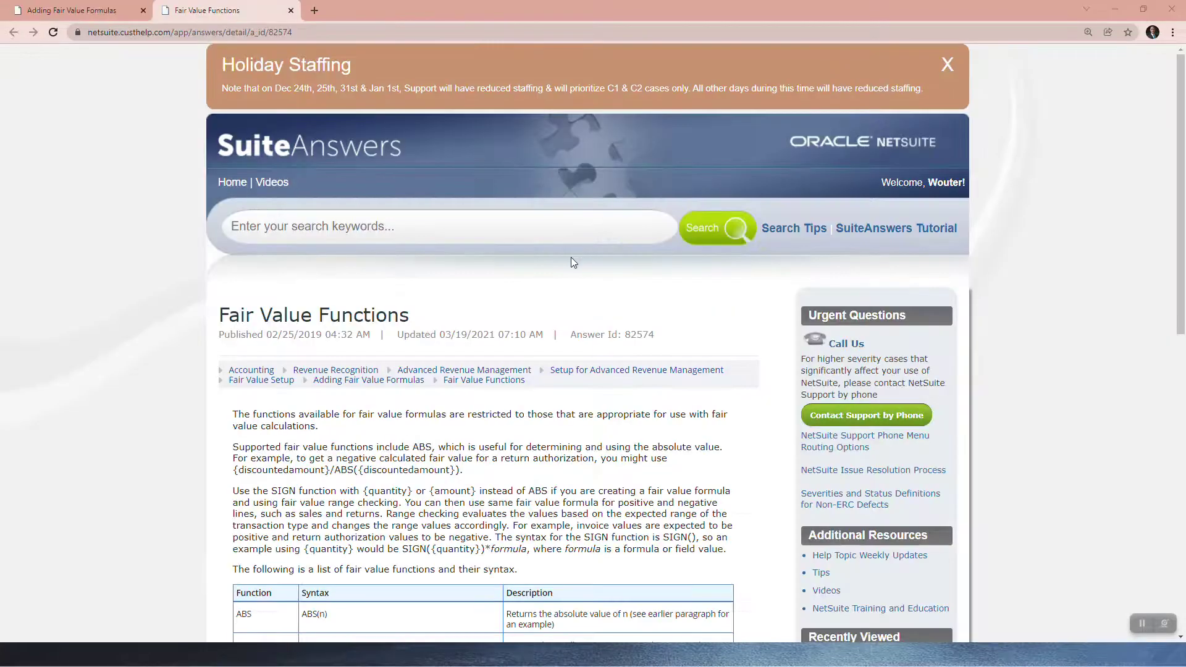
key(alt+Tab)
key(alt+Tab)
scroll(388, 298, down, 5)
scroll(388, 298, up, 2)
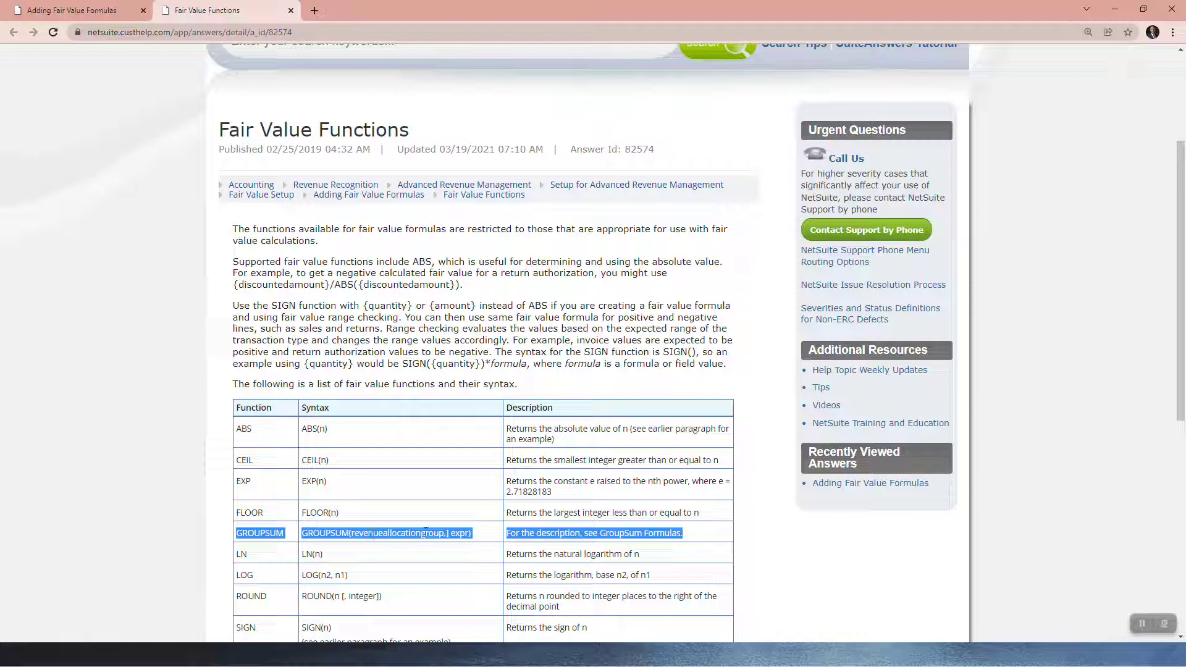
key(alt+Tab)
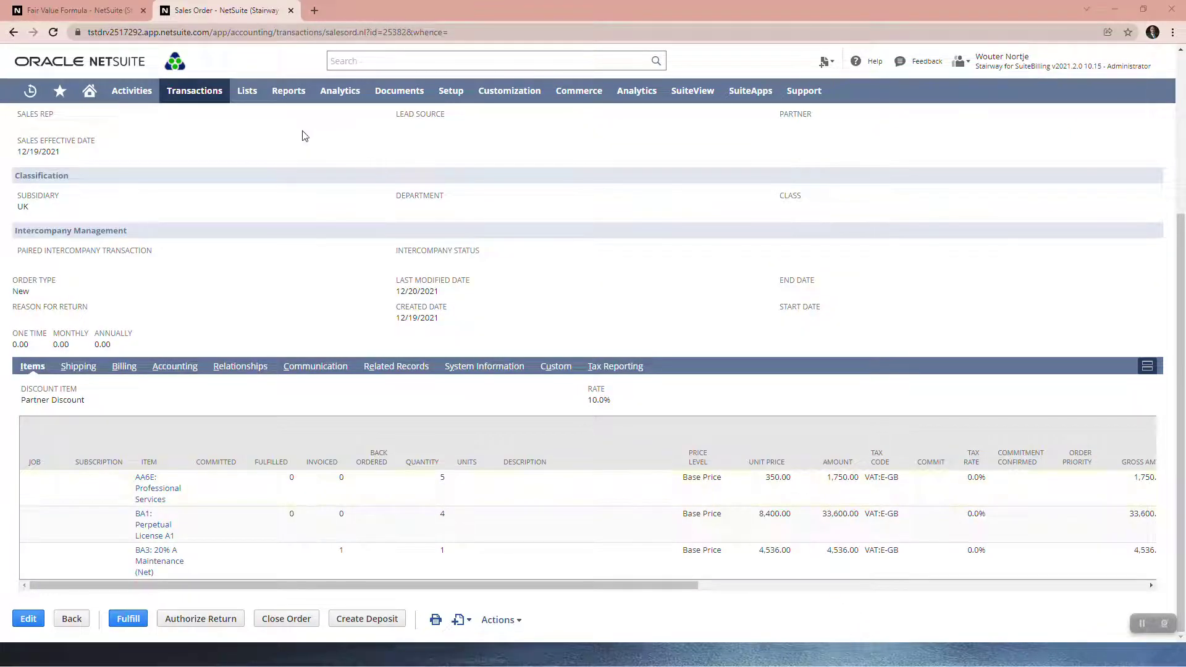
Step: Open the sales order's AA6E, BA1 and BA3 item records in new tabs
scroll(247, 432, up, 2)
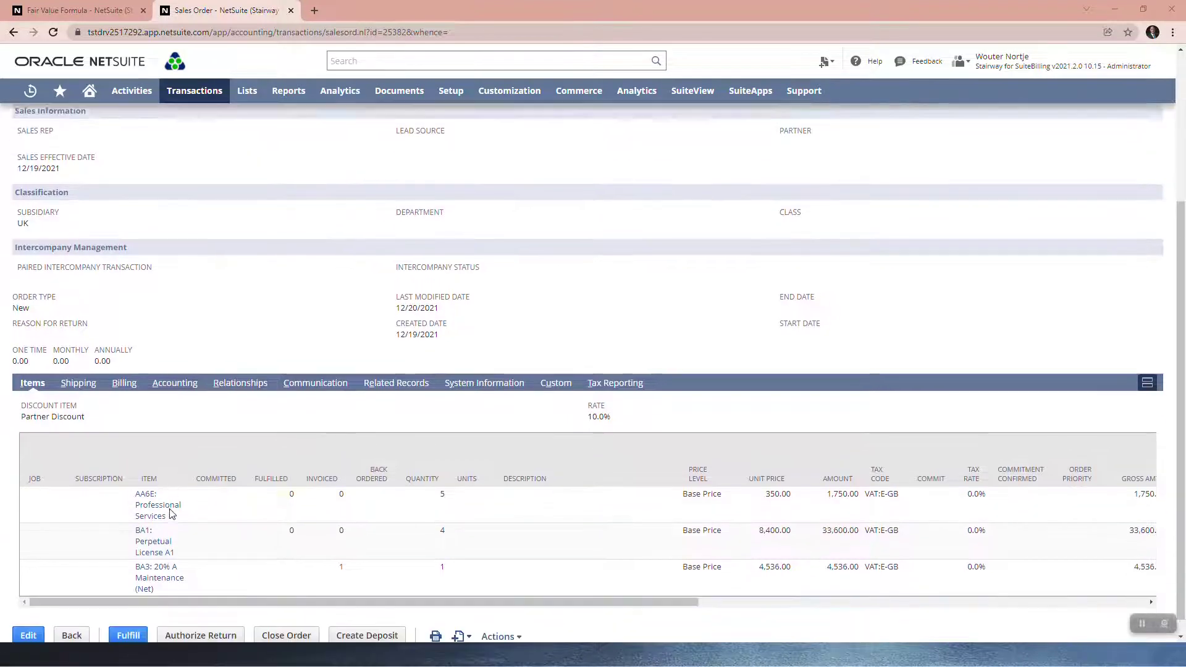
scroll(172, 514, down, 1)
right_click(164, 488)
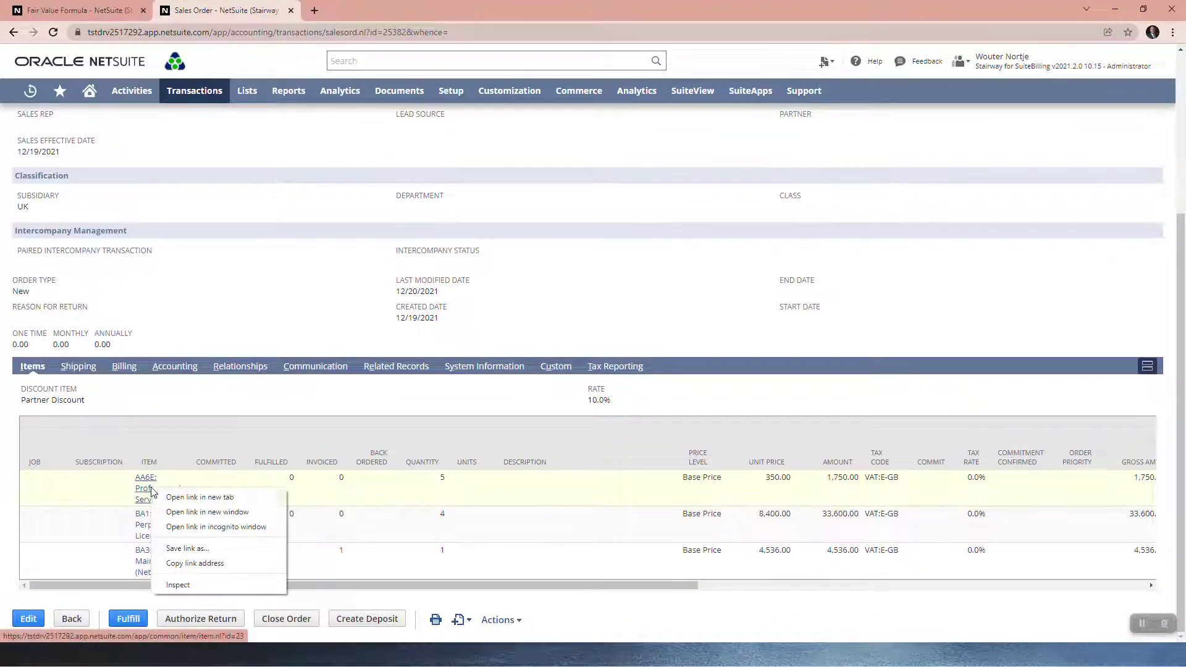
click(185, 495)
right_click(159, 524)
click(186, 533)
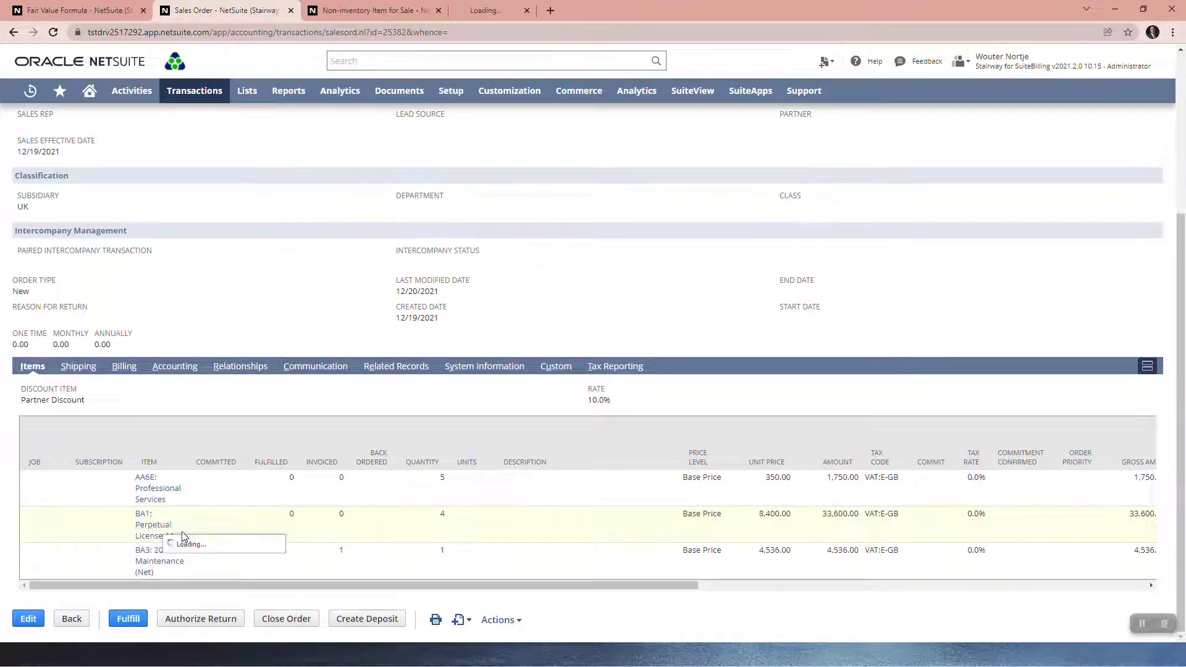
right_click(154, 566)
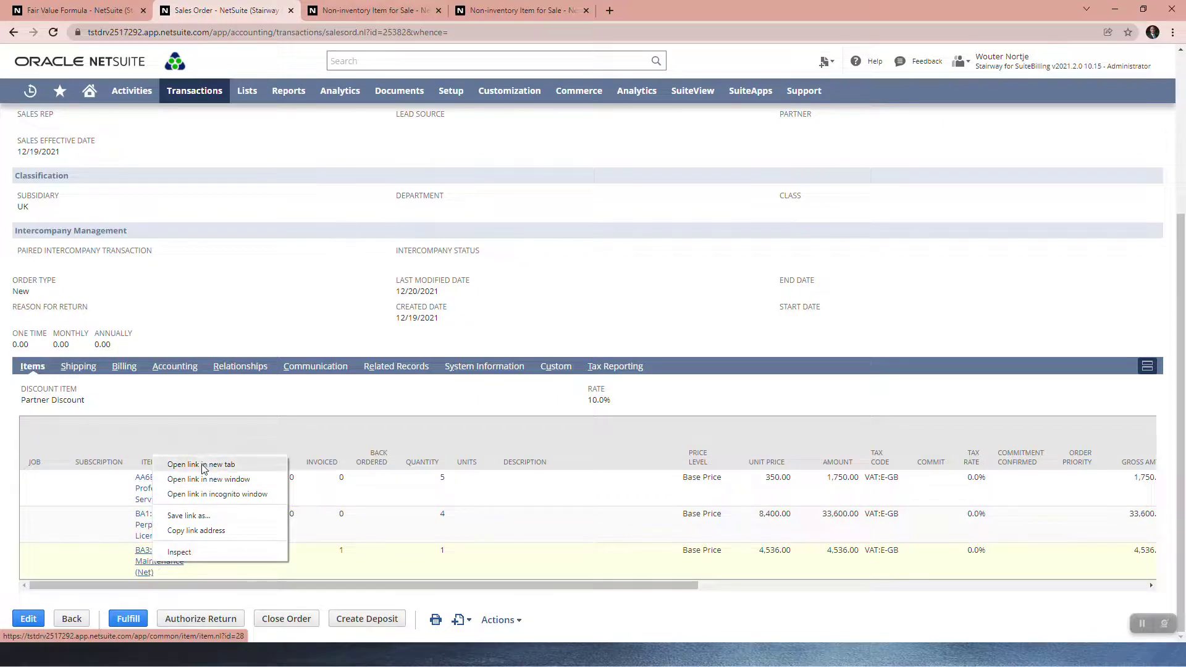
click(203, 464)
Step: Confirm AA6E and BA1 revenue recognition use the Enterprise group, then return to the formula
click(364, 11)
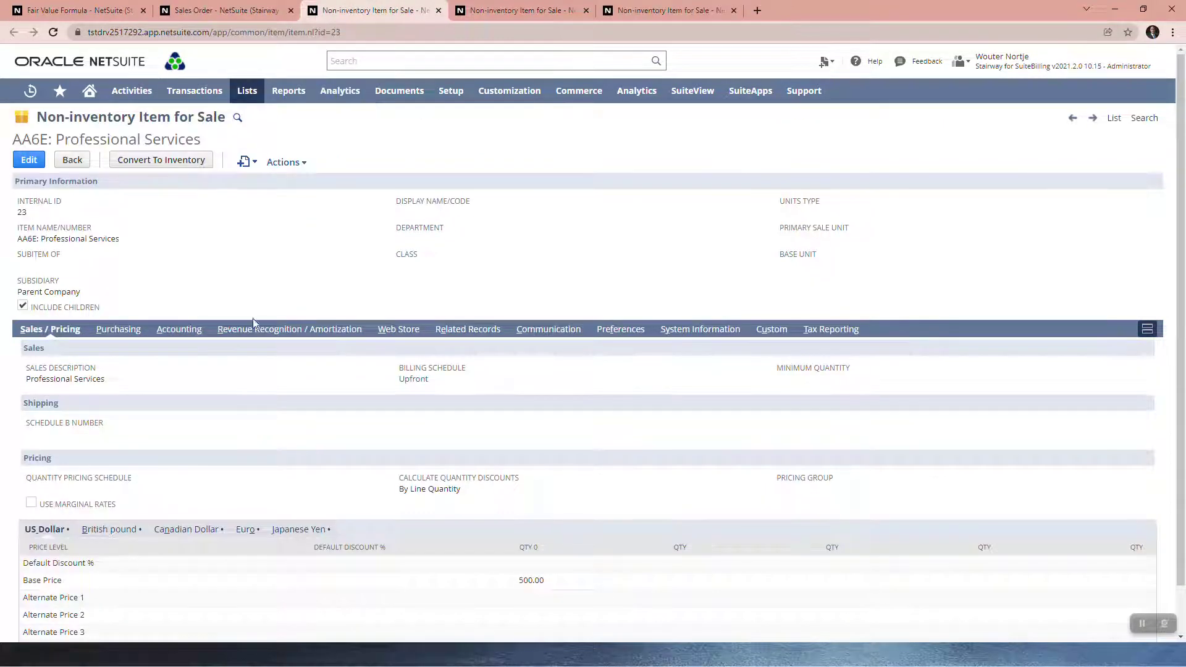
click(256, 334)
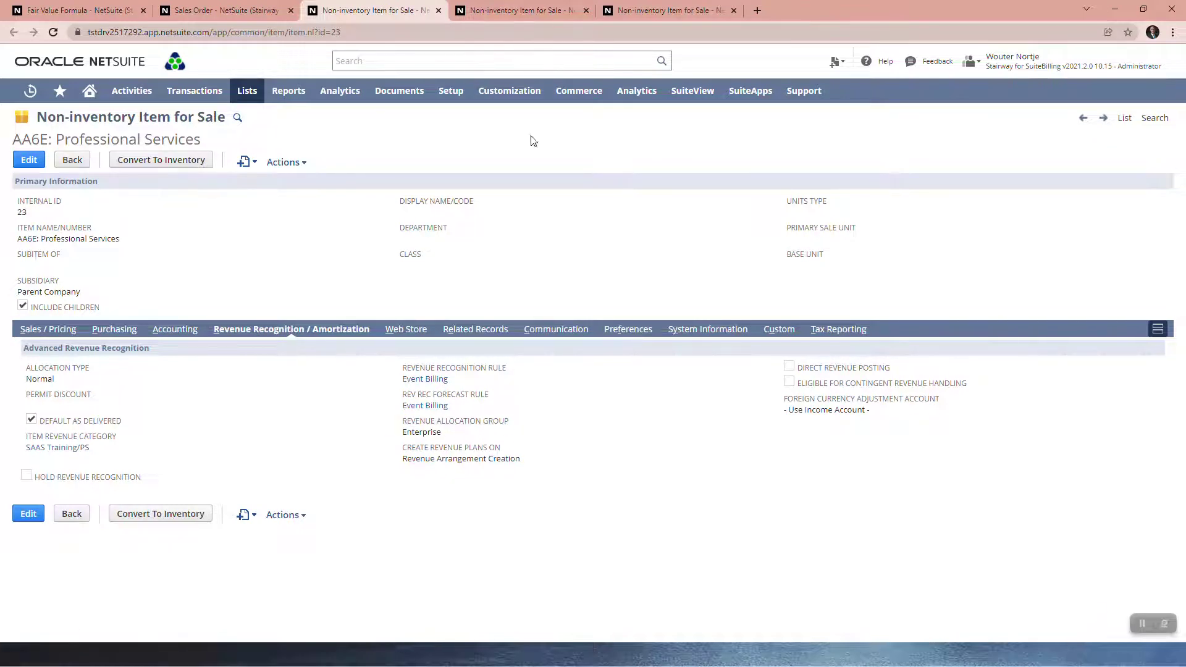
click(524, 11)
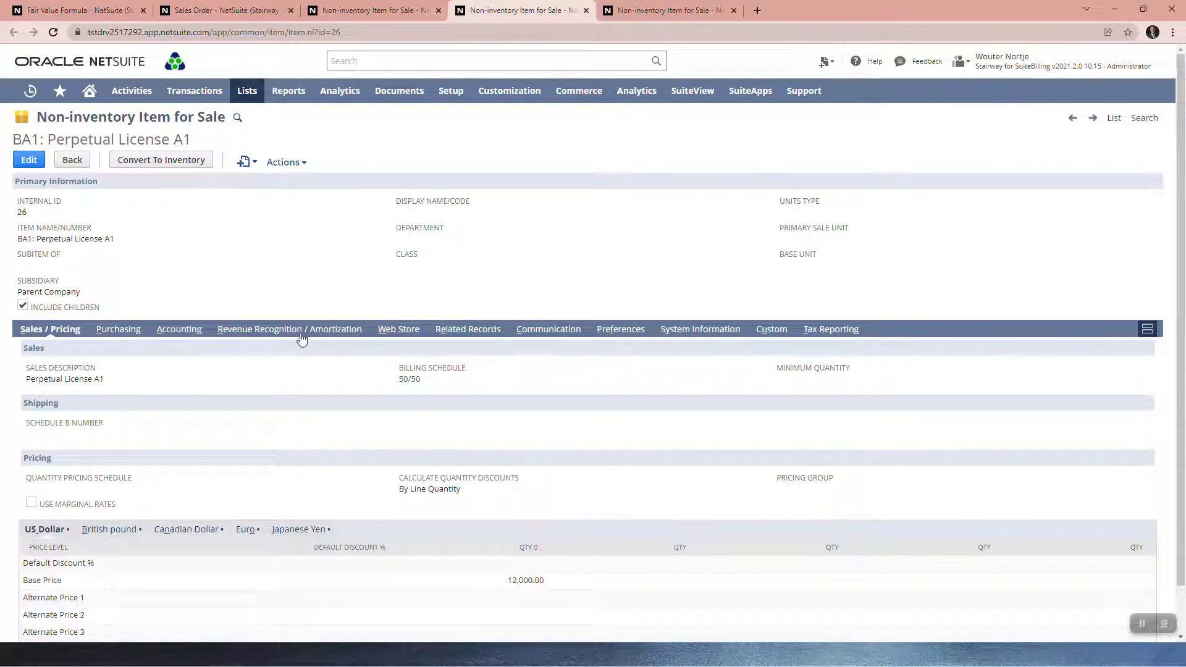
click(299, 334)
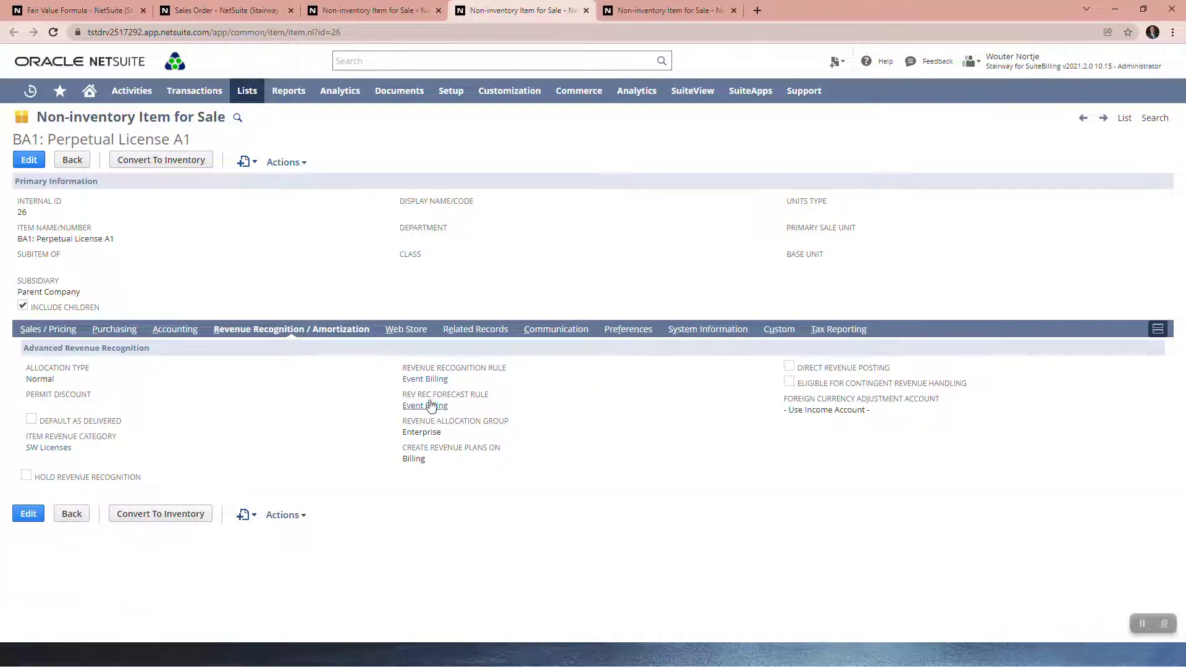
click(99, 8)
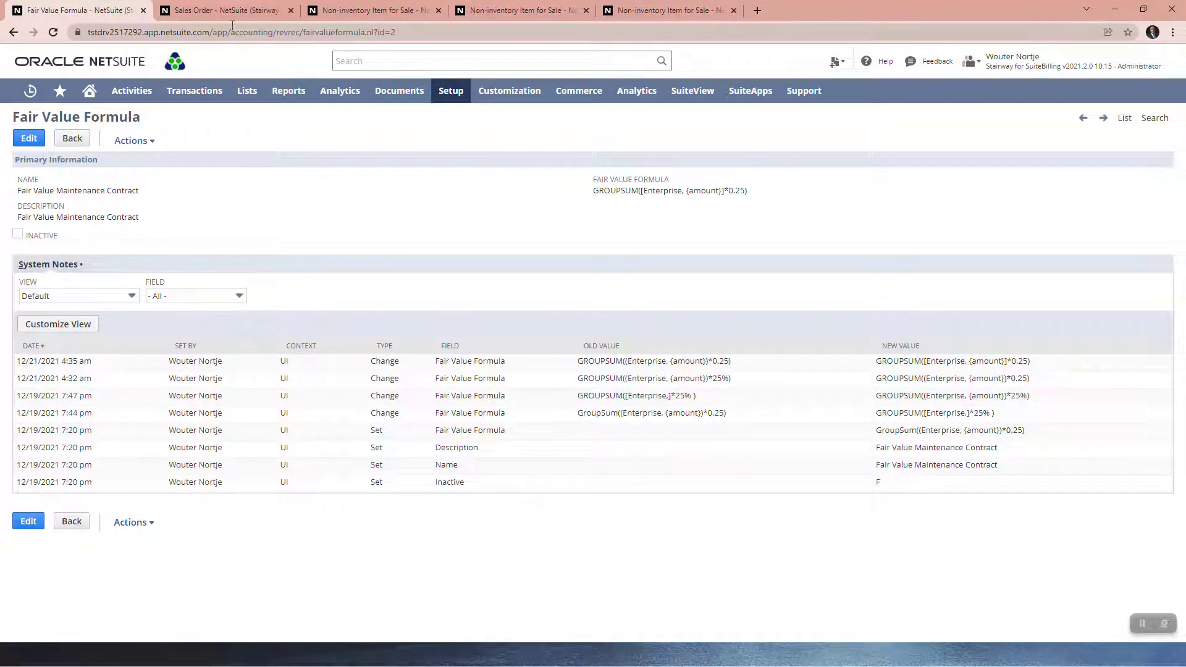
click(216, 10)
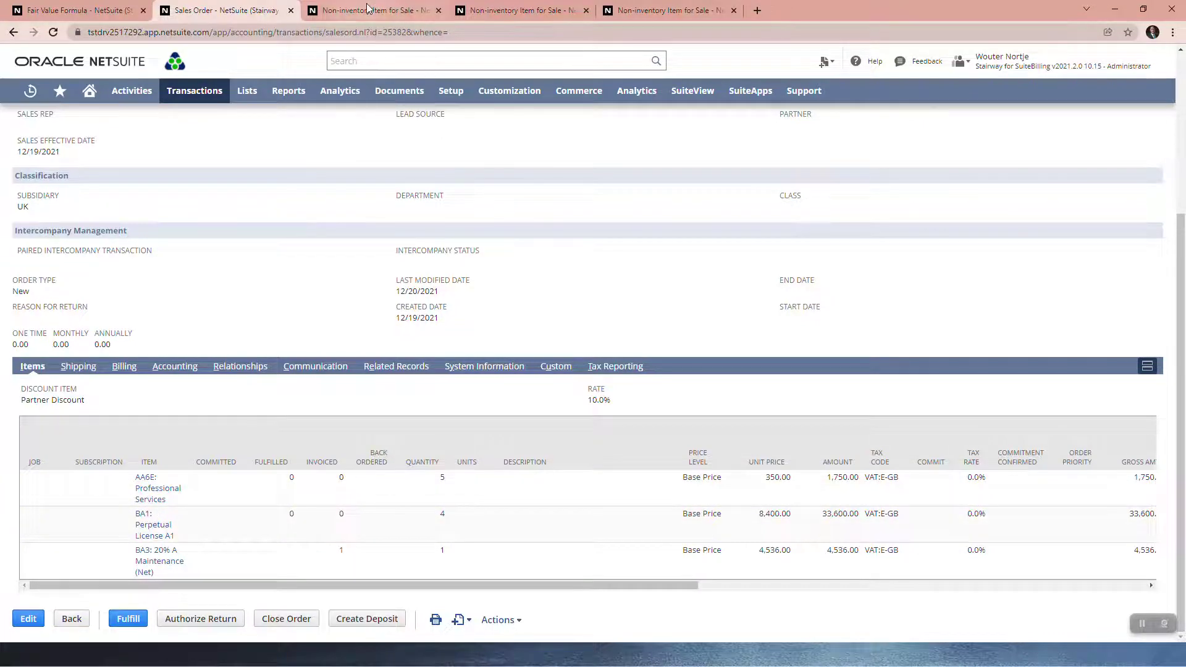
click(93, 10)
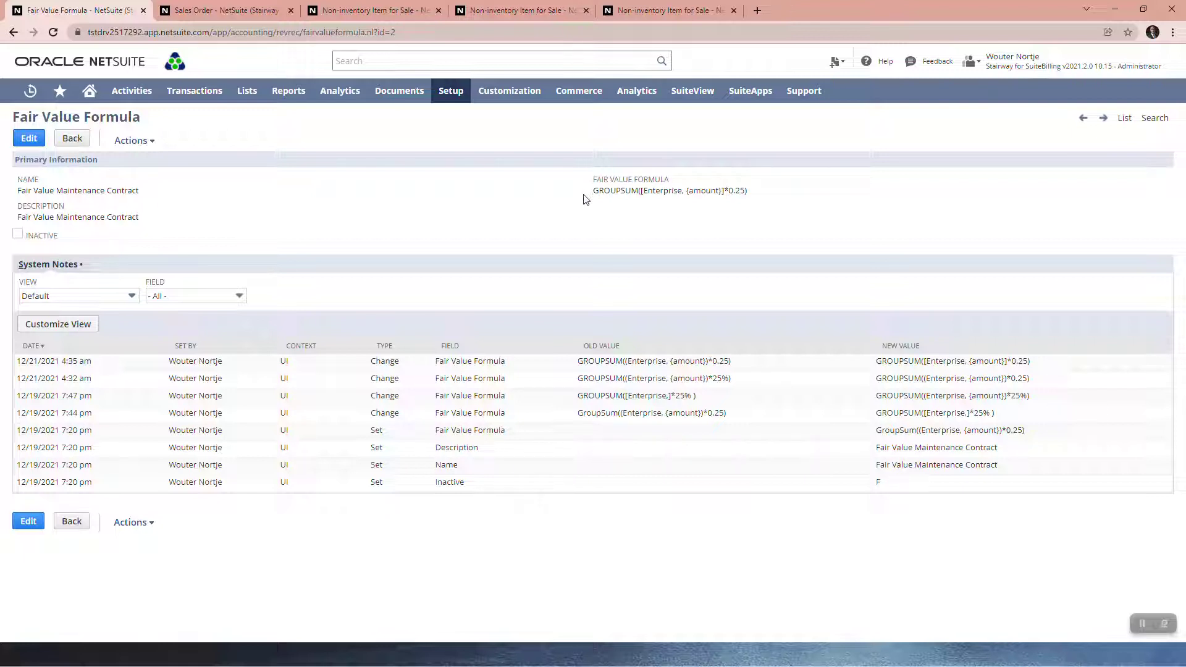
click(237, 11)
drag(198, 589, 210, 592)
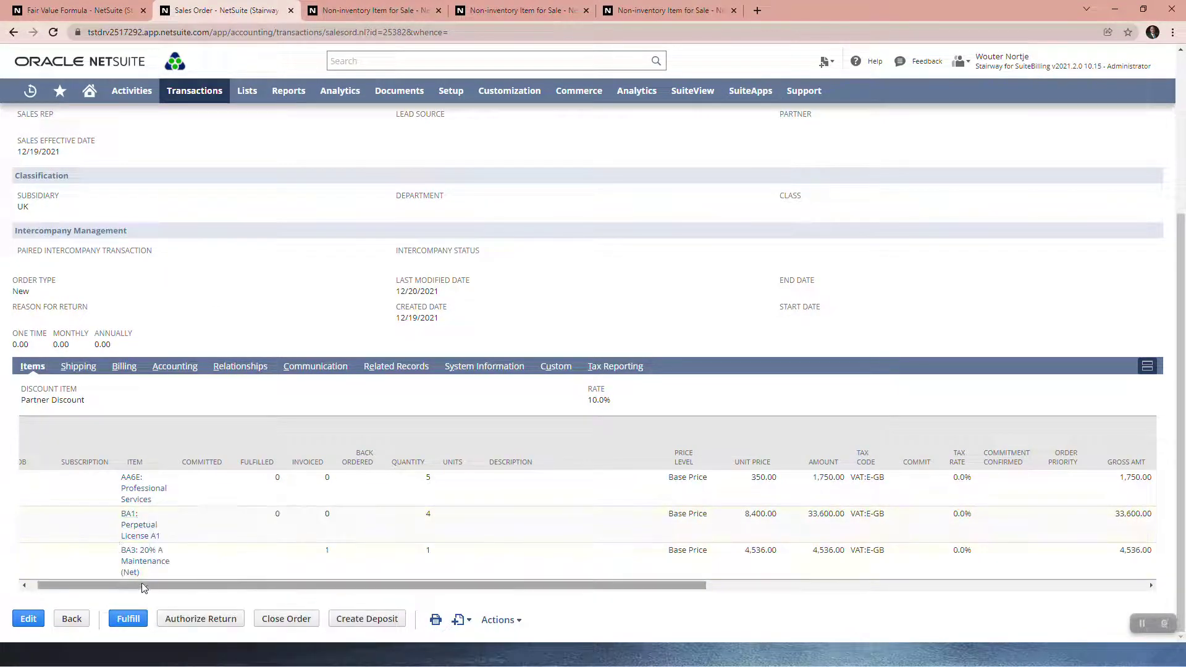
mouse_move(240, 587)
mouse_down()
mouse_move(333, 595)
mouse_move(233, 590)
mouse_up()
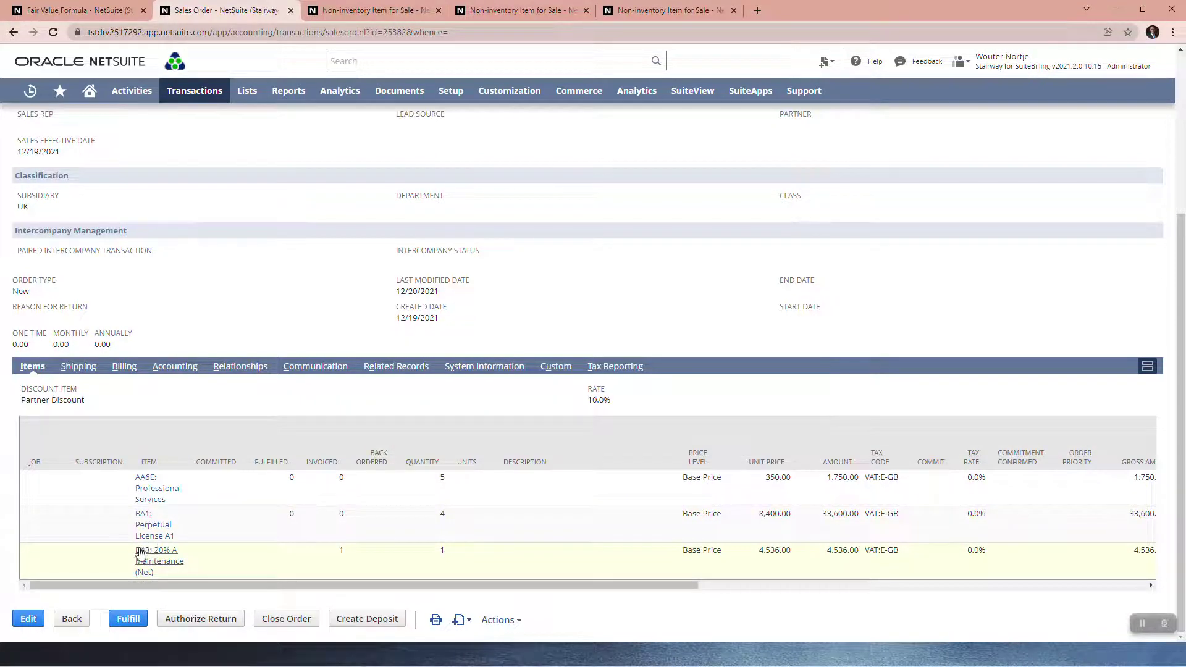
mouse_move(141, 568)
click(80, 11)
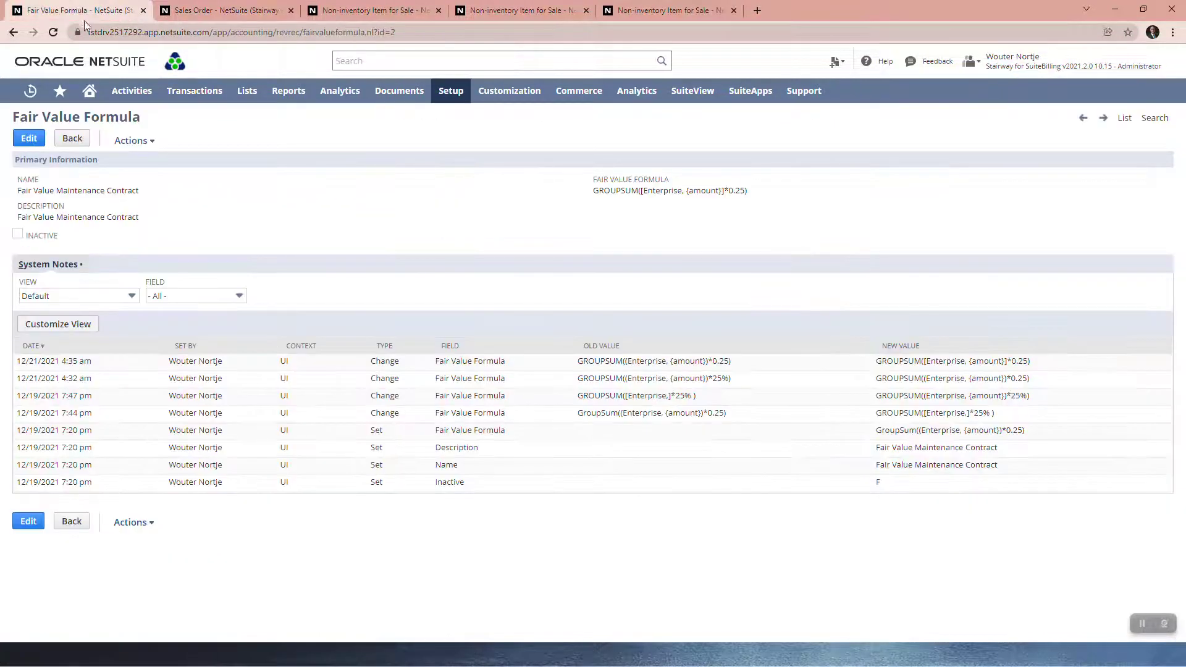
mouse_move(135, 140)
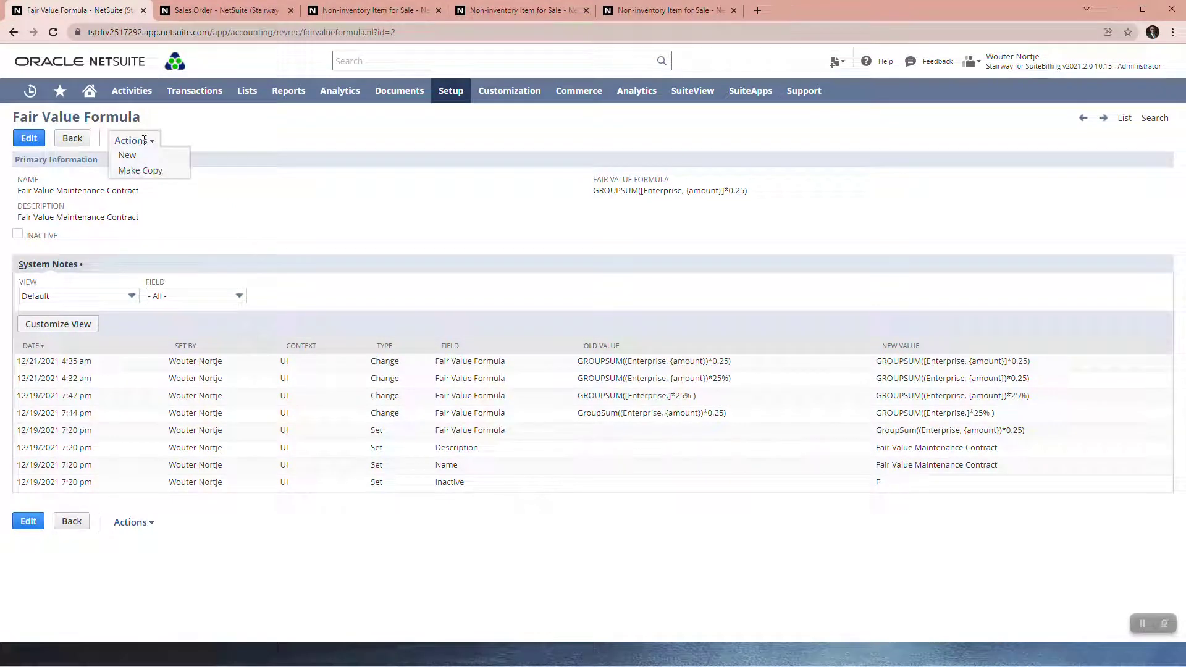
click(145, 177)
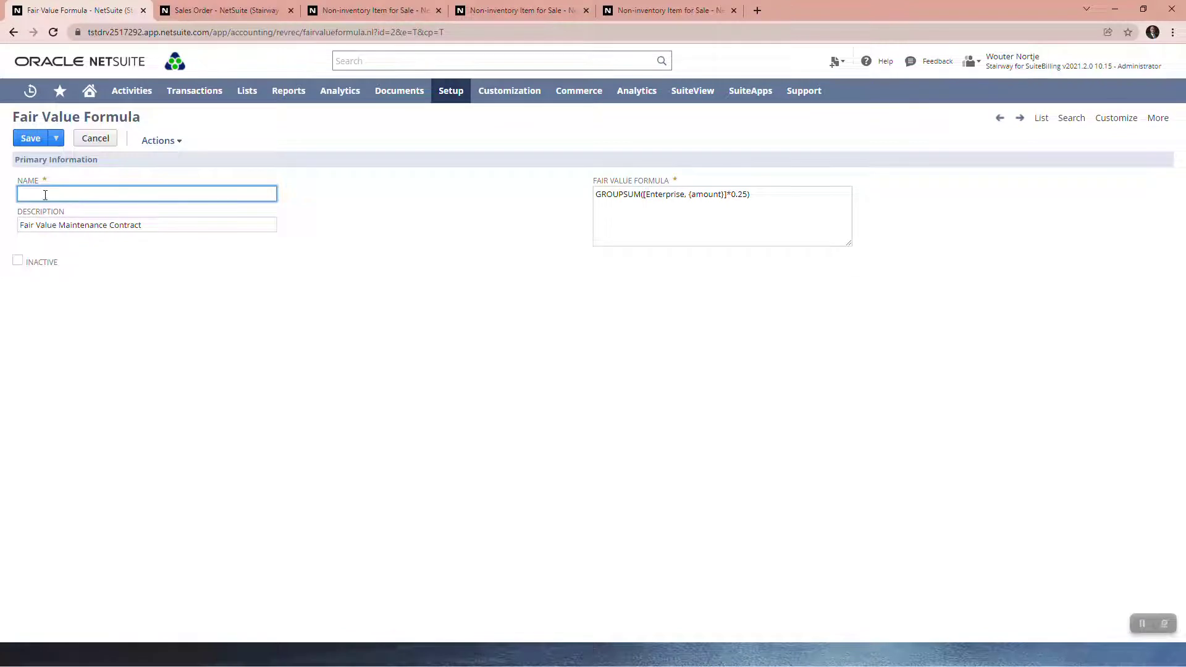
click(807, 208)
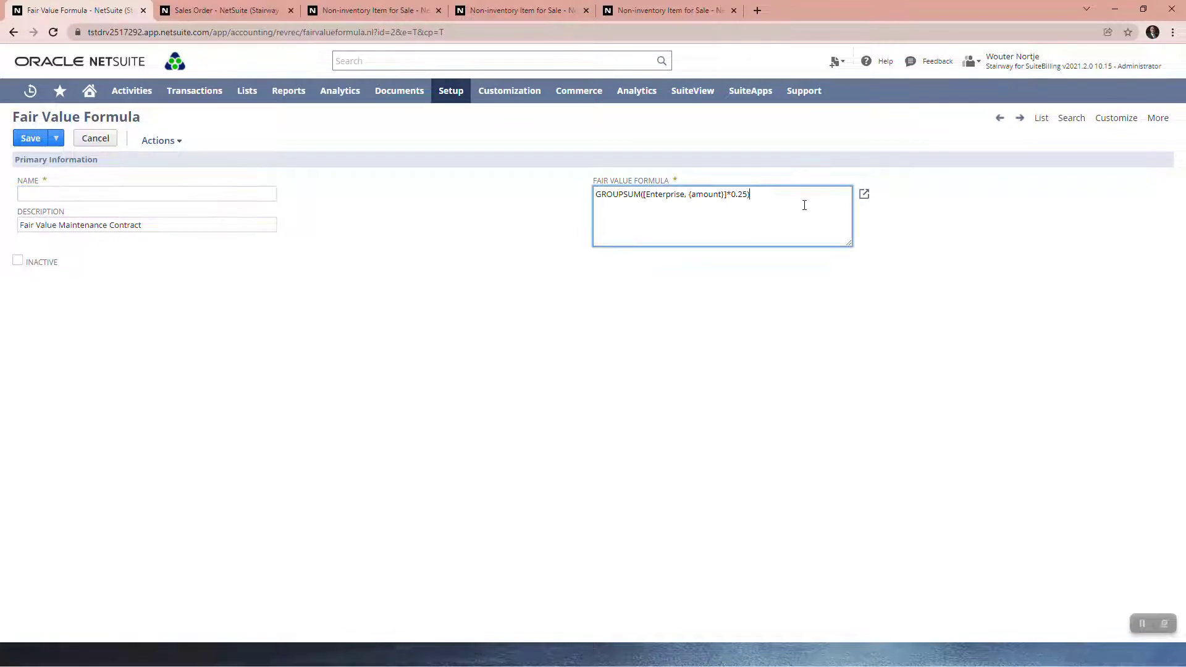
click(861, 194)
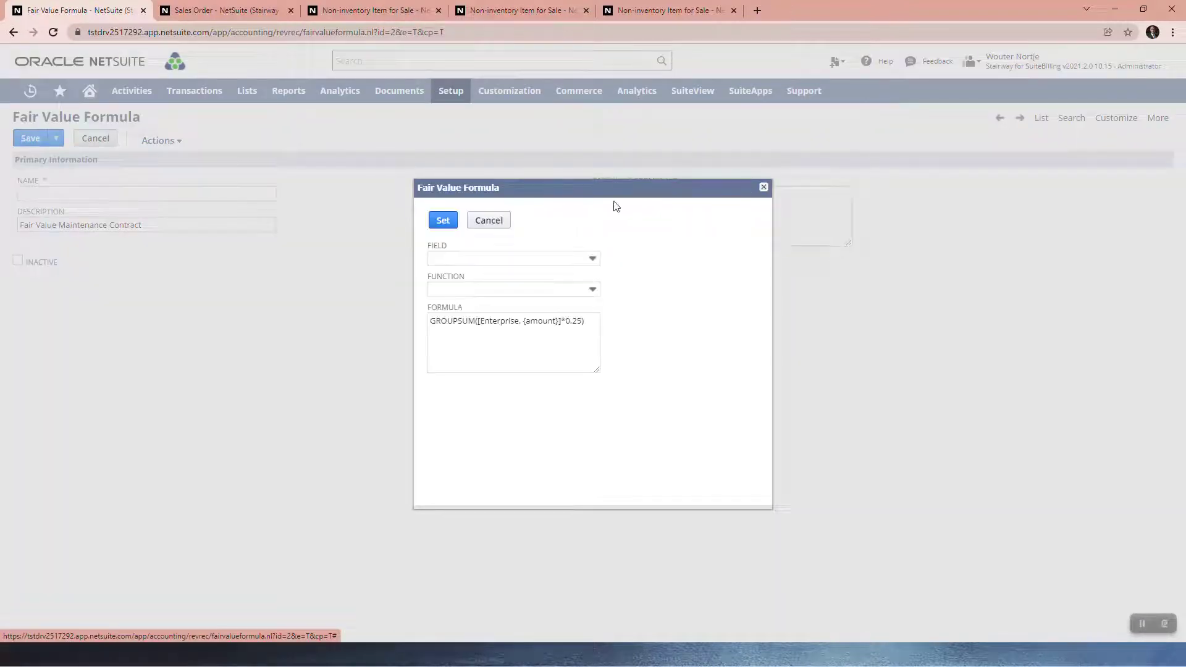
click(485, 261)
click(484, 258)
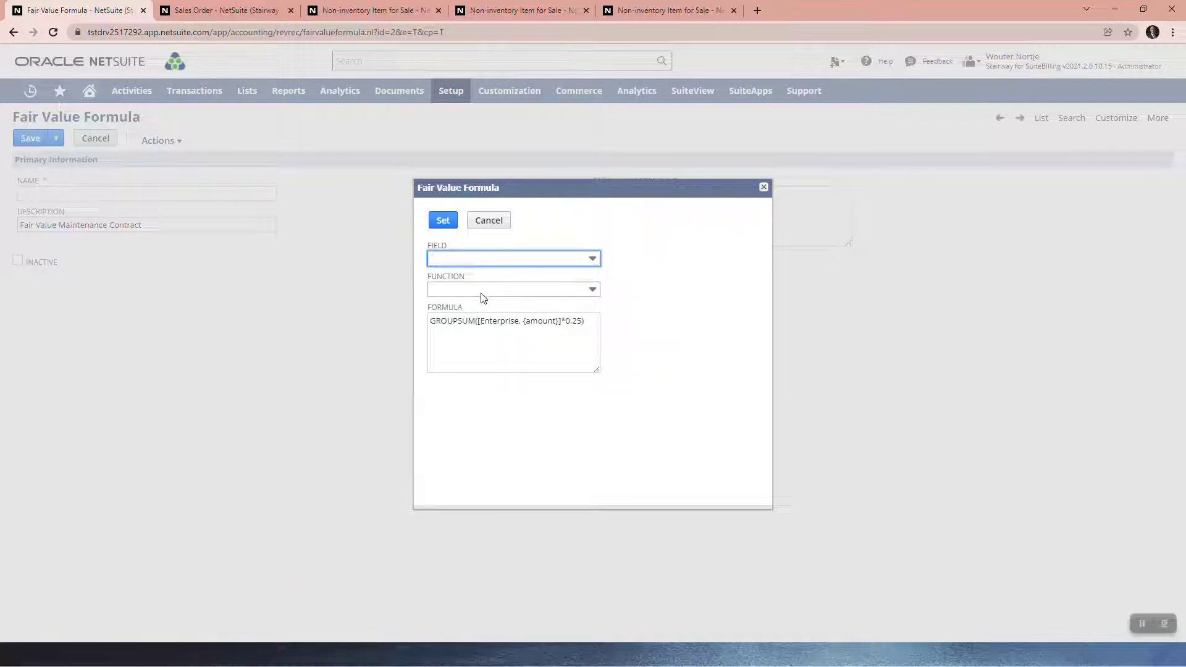
click(481, 291)
click(481, 290)
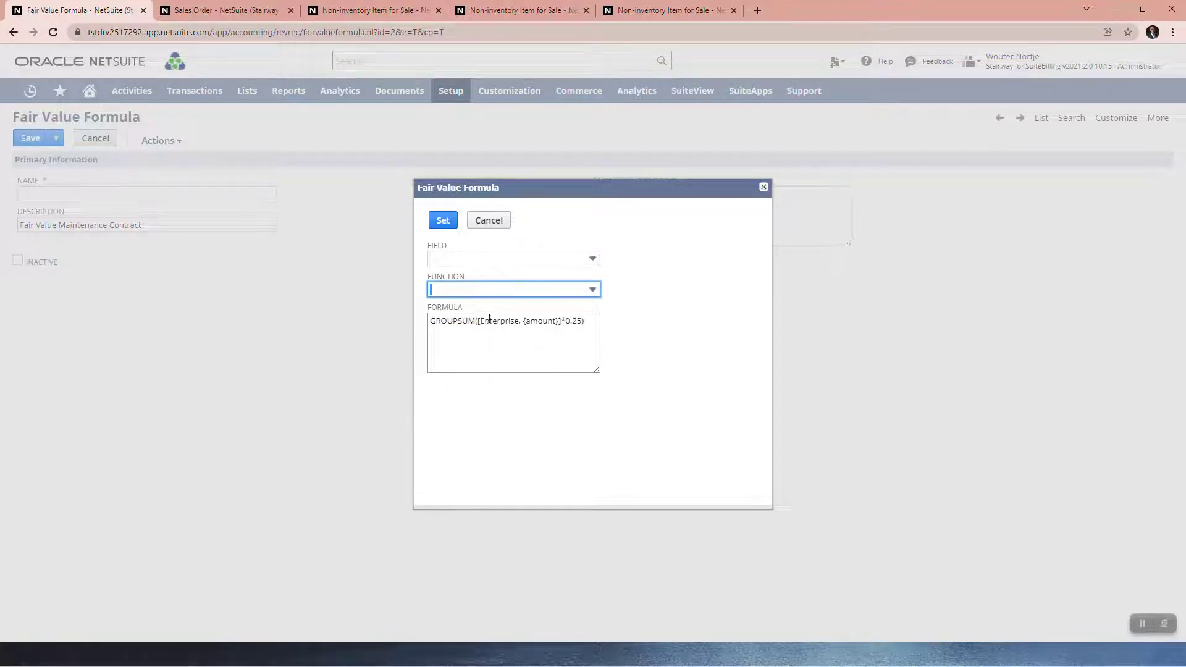
click(487, 221)
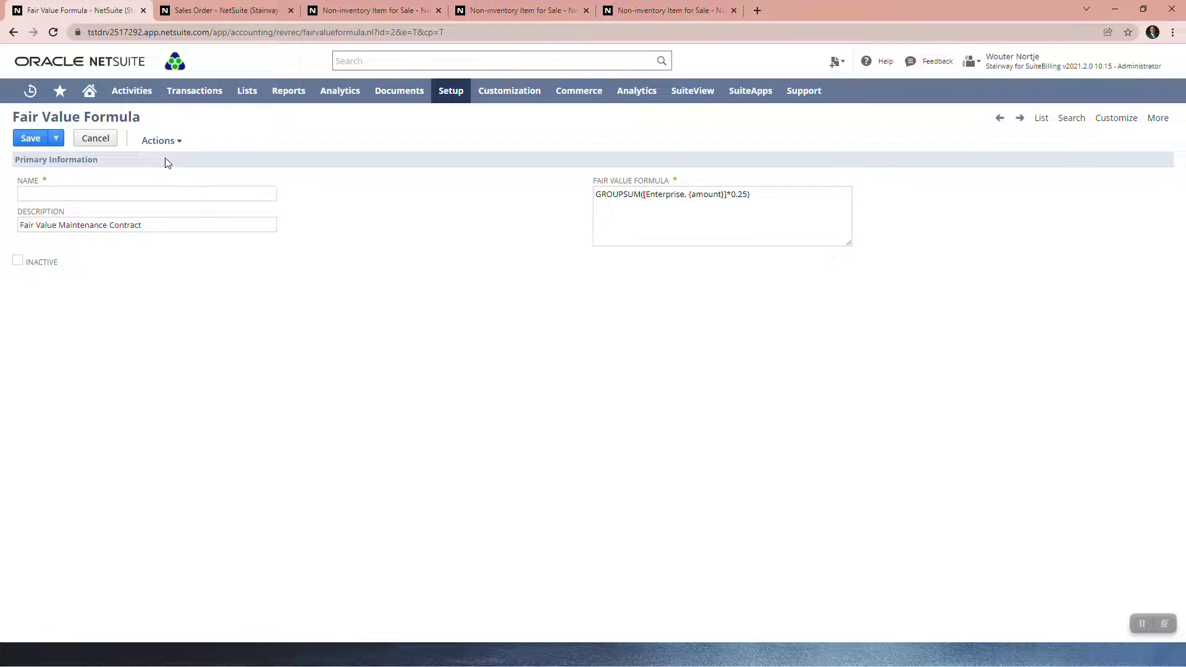
click(87, 139)
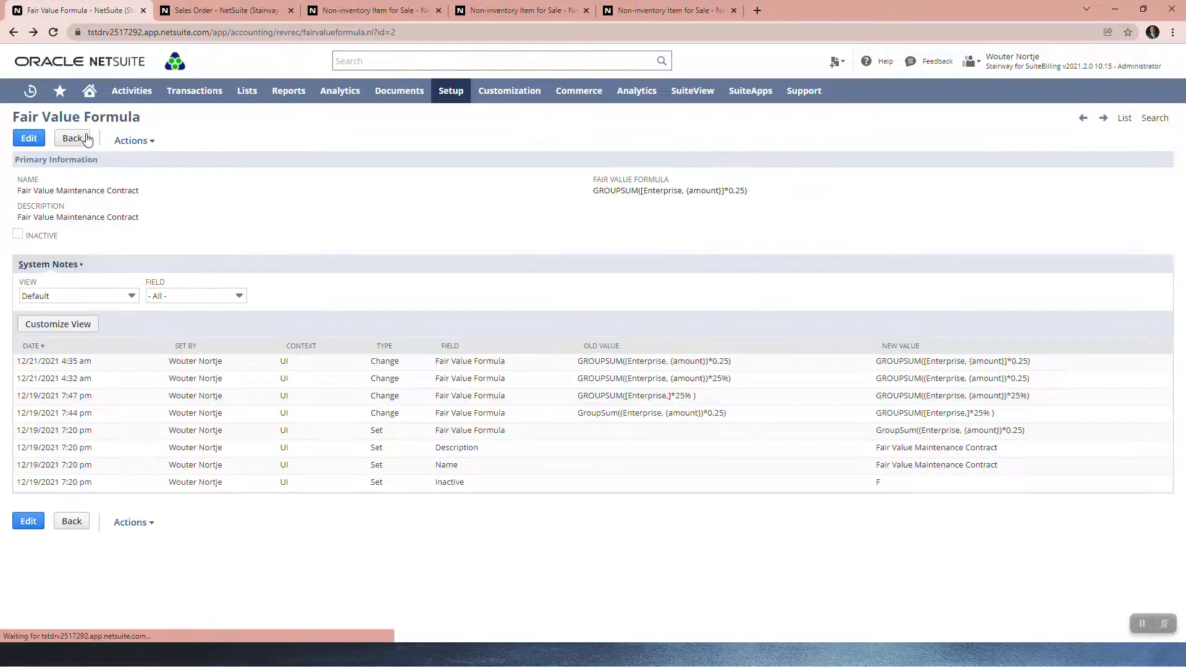